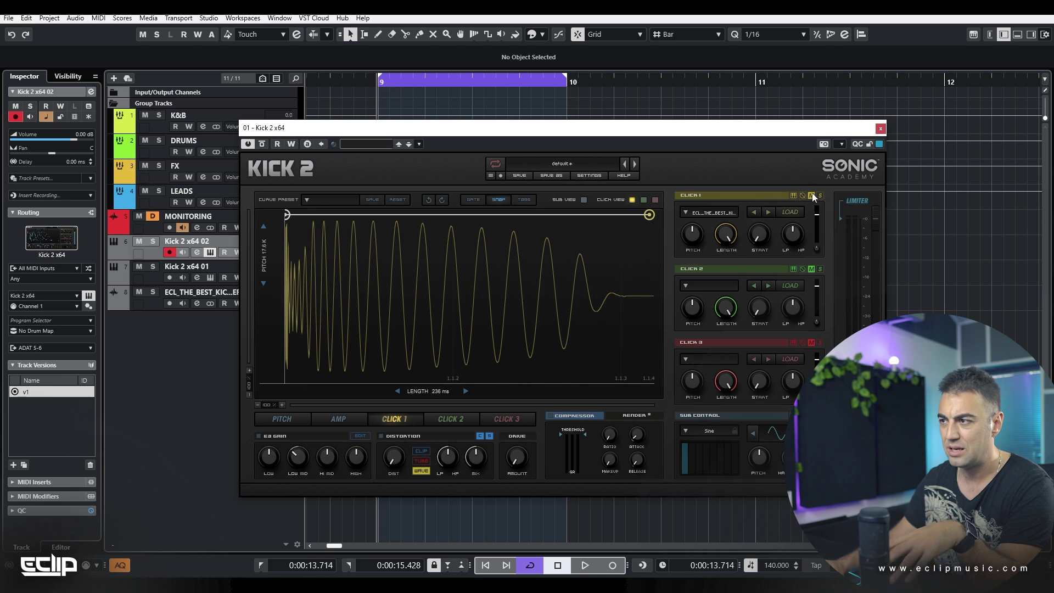
Solo the Click 1 layer holding the reference kick sample and check its waveform by toggling the click view off and on
click(820, 196)
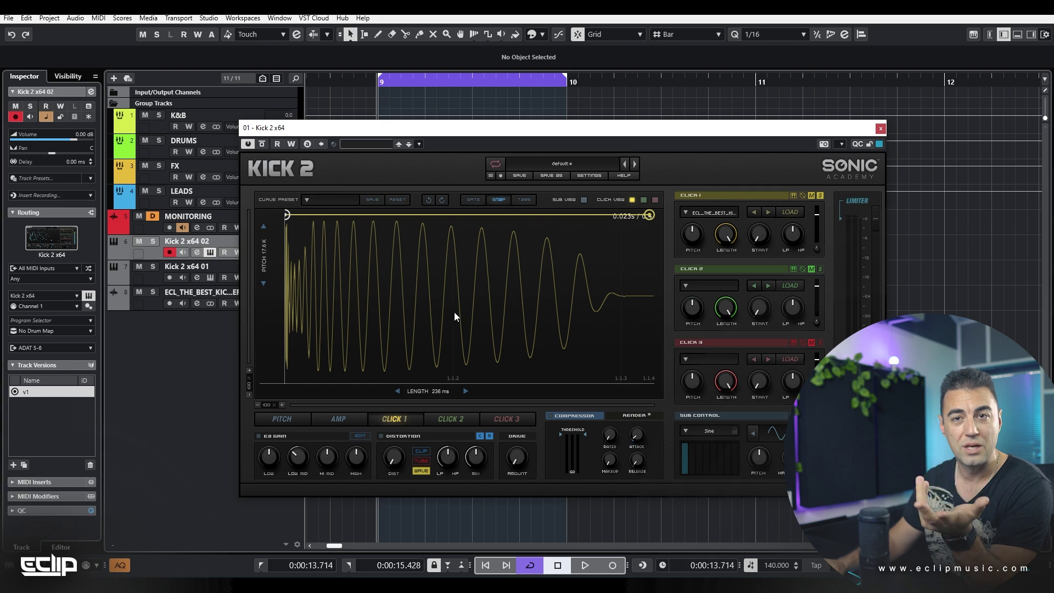
click(631, 201)
click(632, 201)
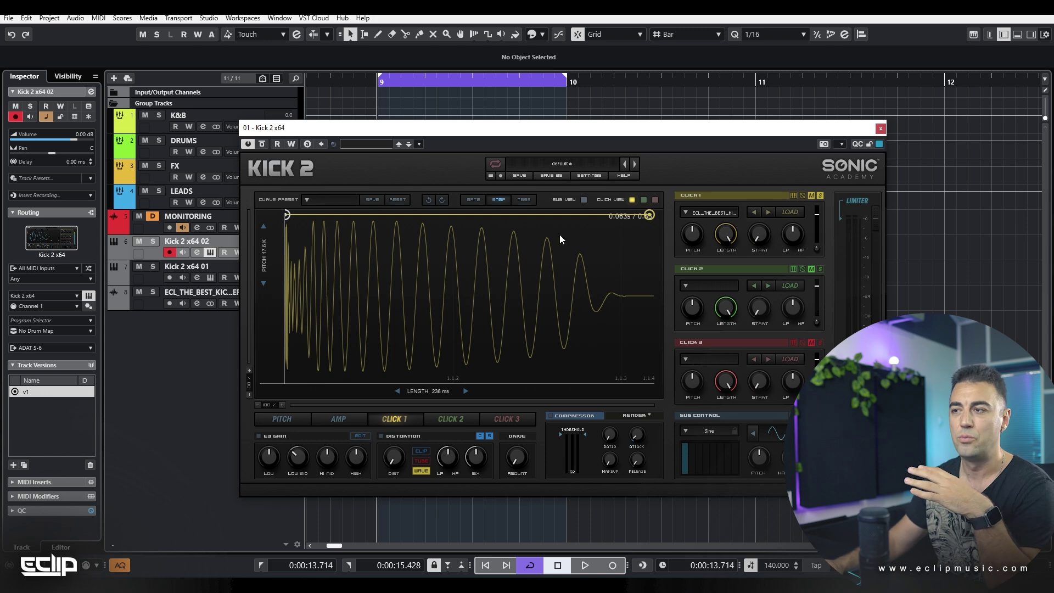
drag(654, 214, 670, 167)
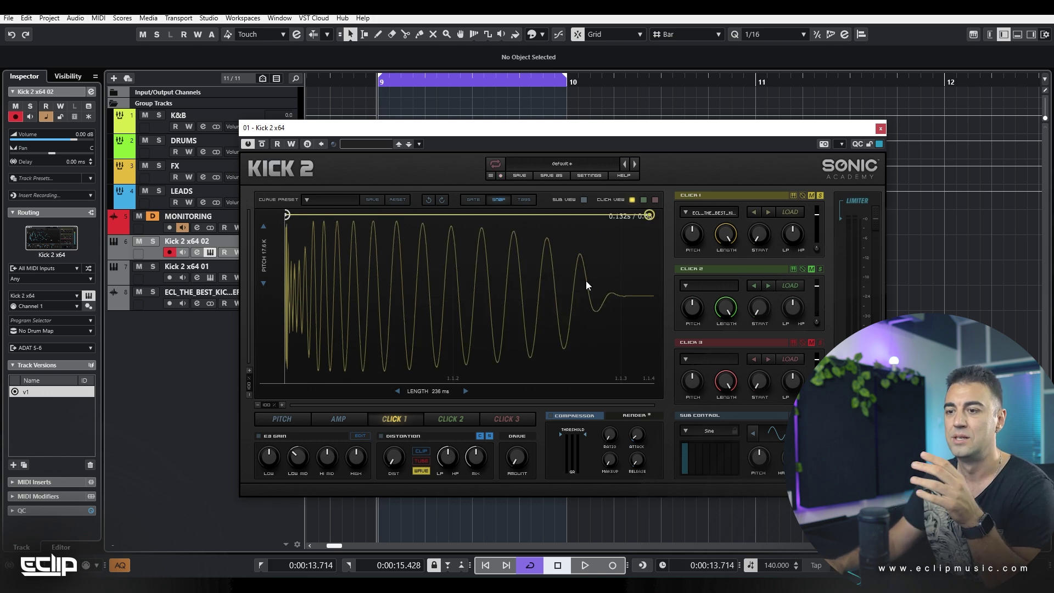
Shift the pitch envelope's middle node earlier and lower so the sub's first cycles follow the reference kick waveform
click(282, 419)
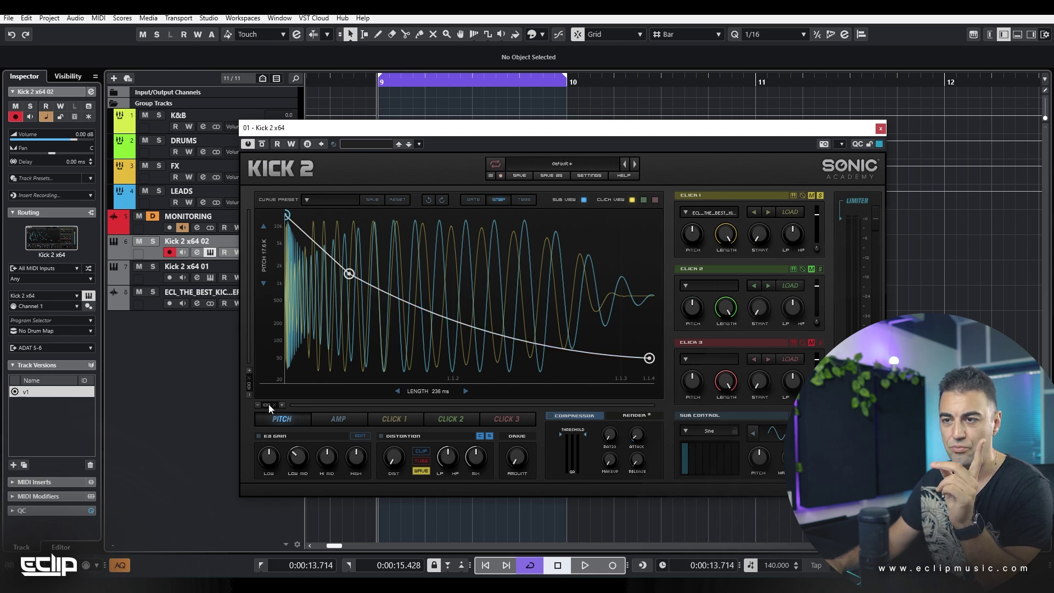
drag(268, 404, 269, 384)
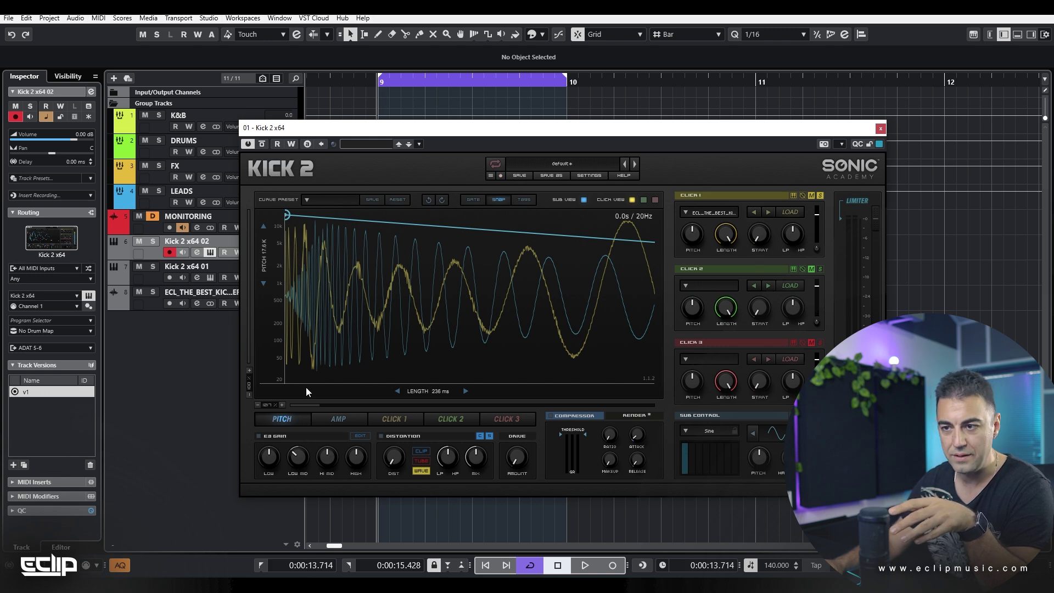
drag(274, 403, 272, 422)
drag(552, 274, 373, 294)
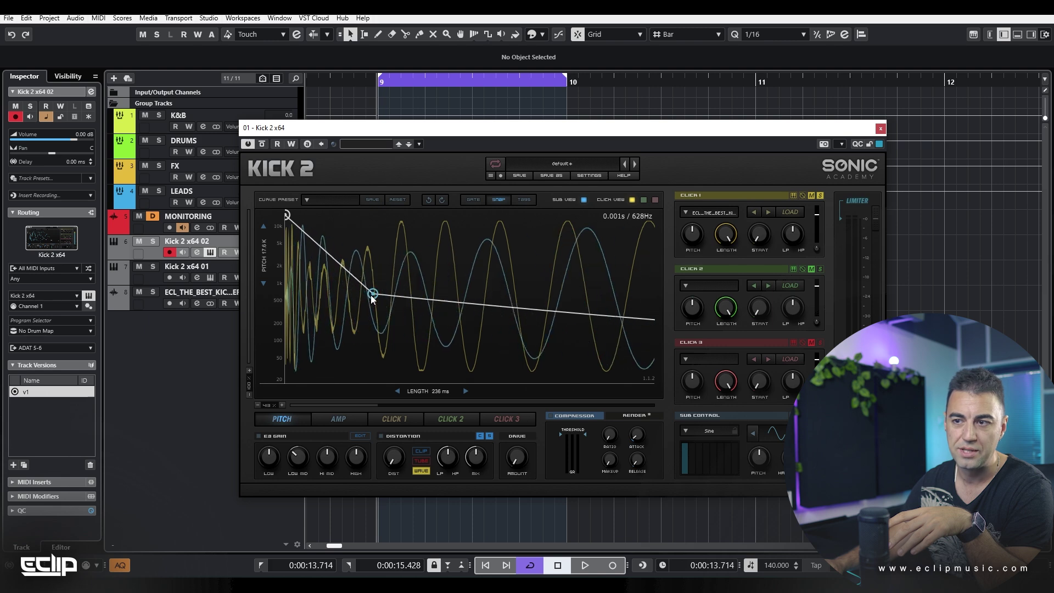
mouse_move(264, 404)
mouse_down()
mouse_move(274, 384)
mouse_move(278, 396)
mouse_up()
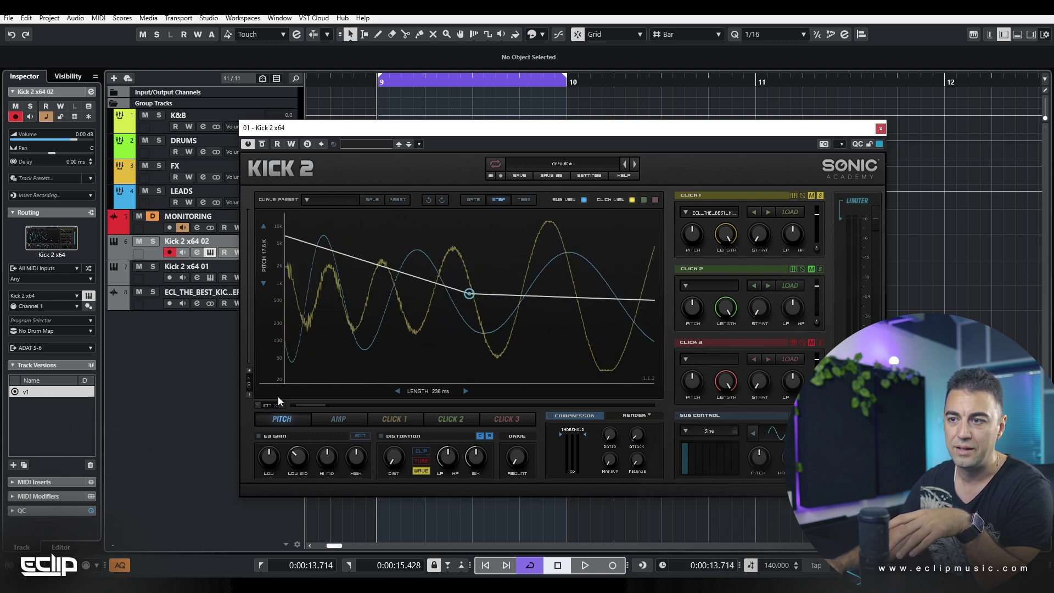
drag(462, 299, 466, 292)
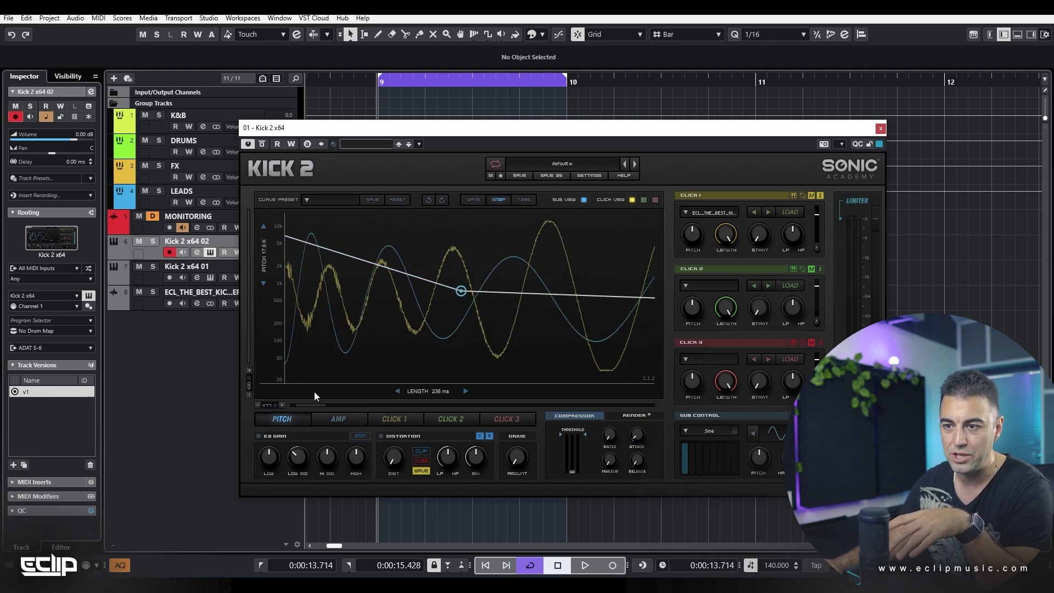
mouse_move(268, 406)
mouse_down()
mouse_move(271, 432)
mouse_move(270, 408)
mouse_move(273, 427)
mouse_move(262, 417)
mouse_up()
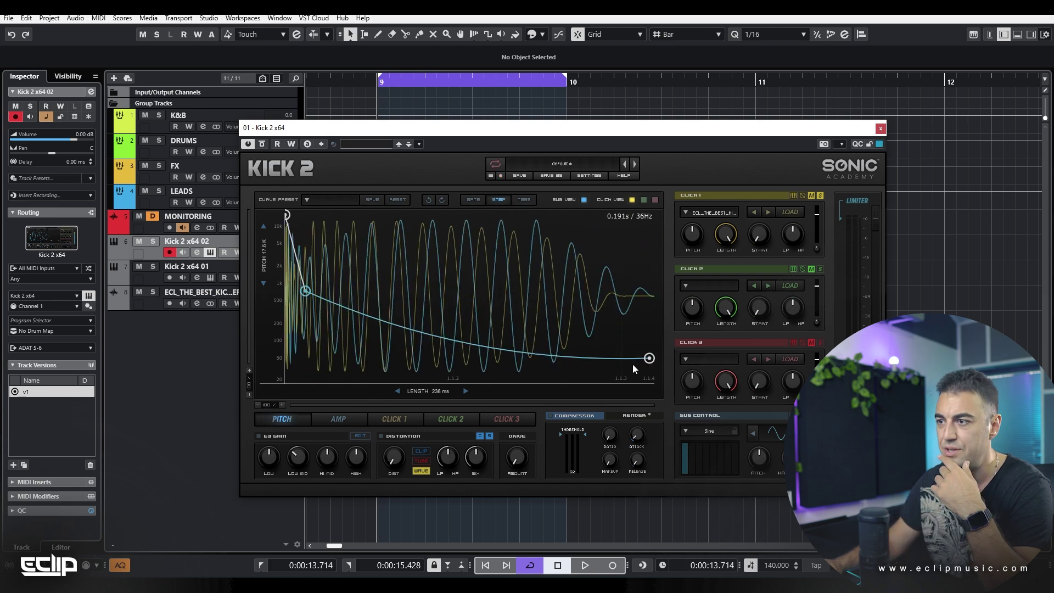
Lower the pitch envelope's end node slightly and bend its decay segment upward to bring the later sub cycles closer to the reference
drag(654, 360, 661, 364)
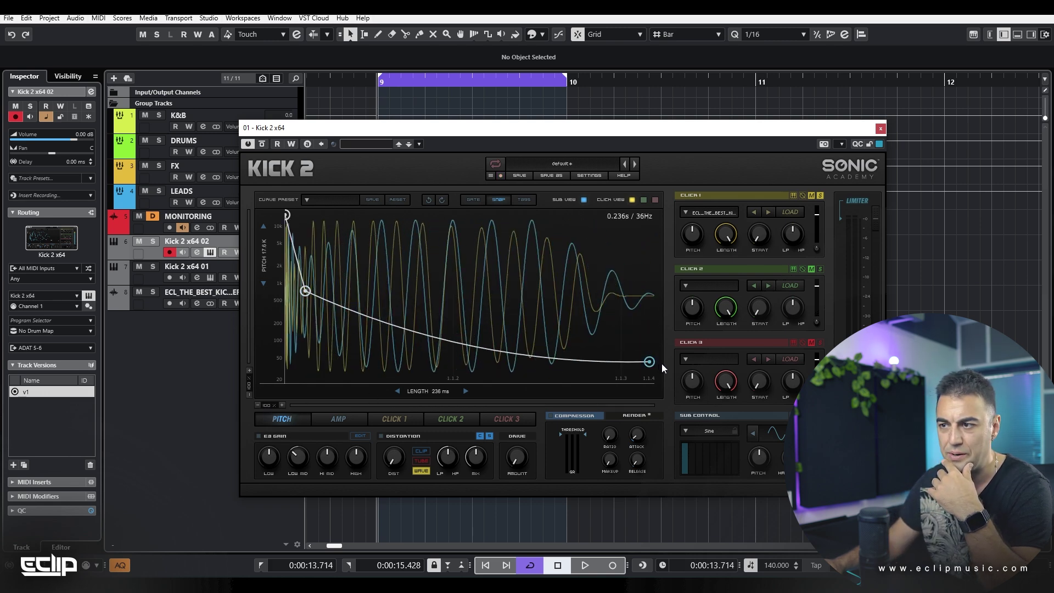
drag(443, 339, 452, 329)
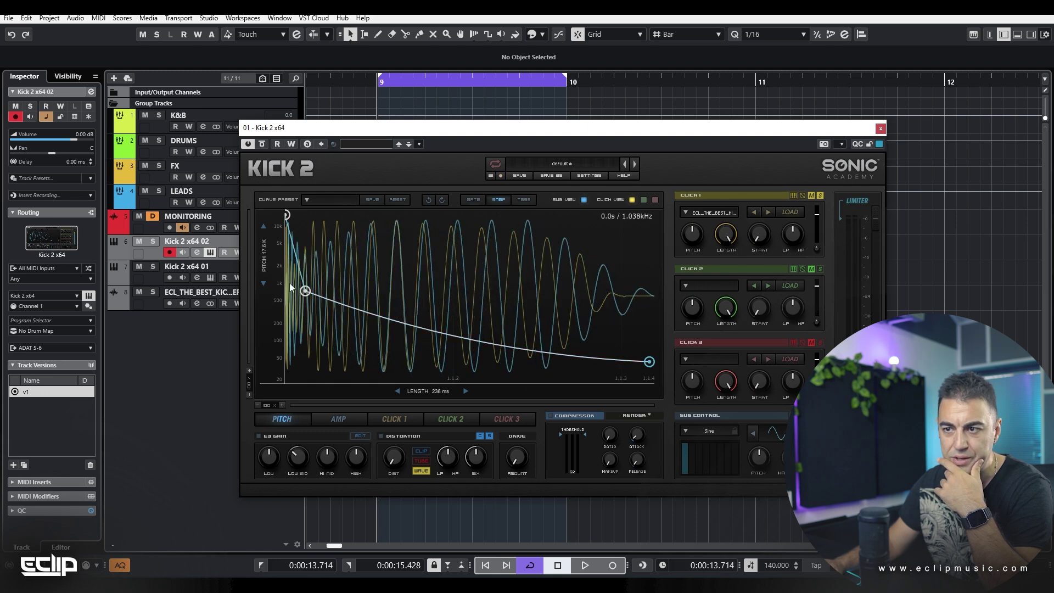
drag(267, 404, 306, 404)
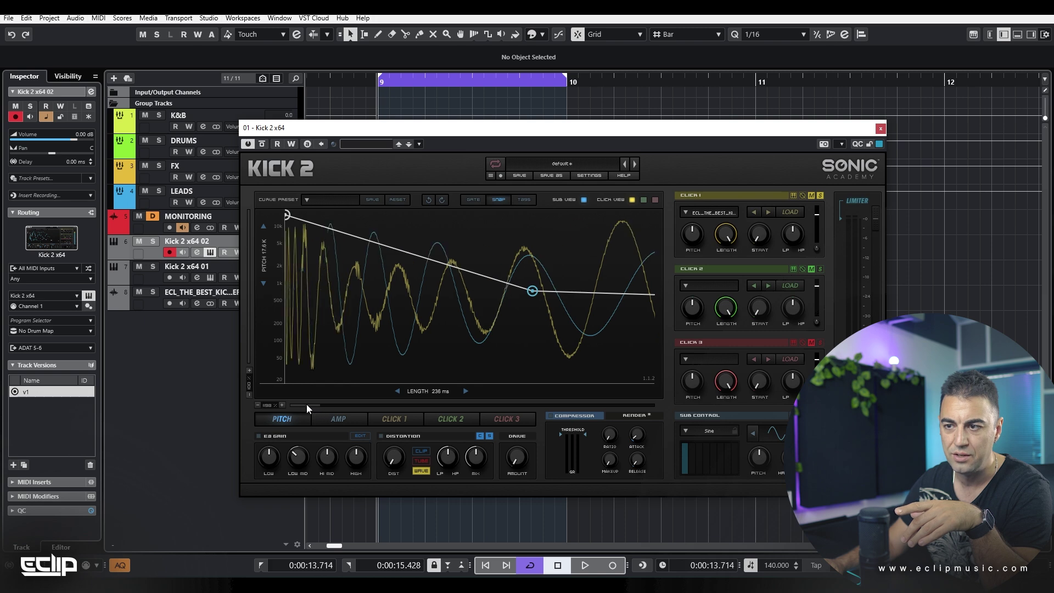
Reshape the amp envelope with an earlier first peak, a deeply bowed decay, an earlier dip and an earlier second peak
click(340, 420)
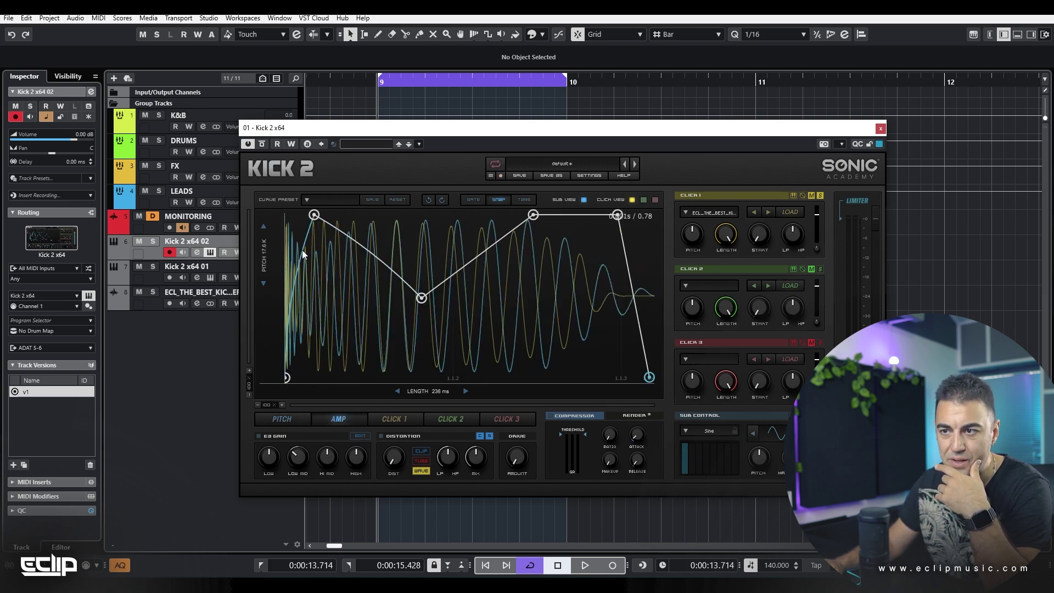
drag(314, 215, 296, 215)
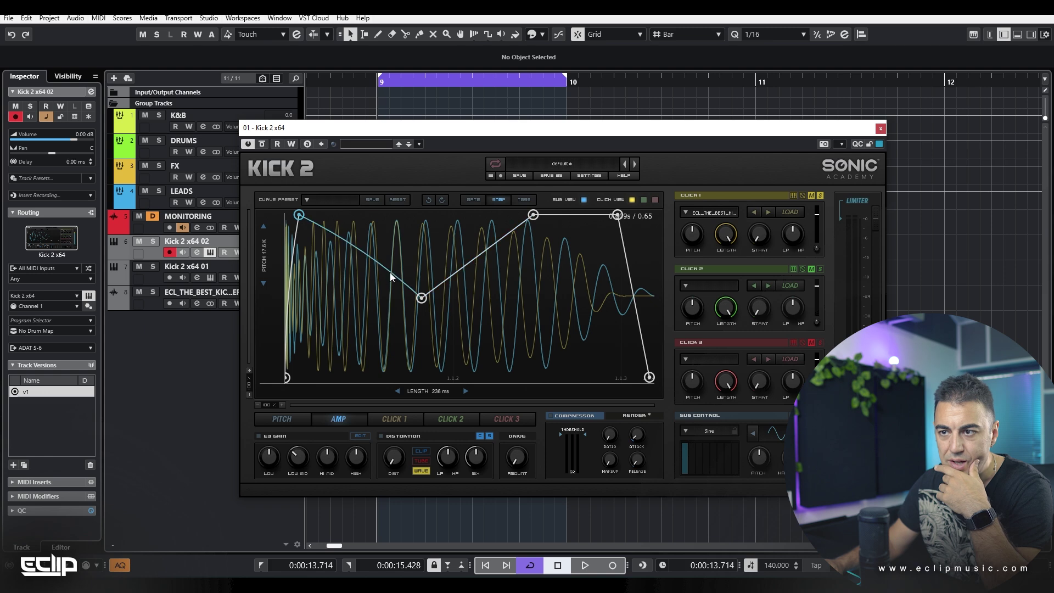
drag(389, 272, 380, 366)
drag(421, 299, 418, 304)
drag(533, 214, 441, 215)
drag(422, 306, 407, 305)
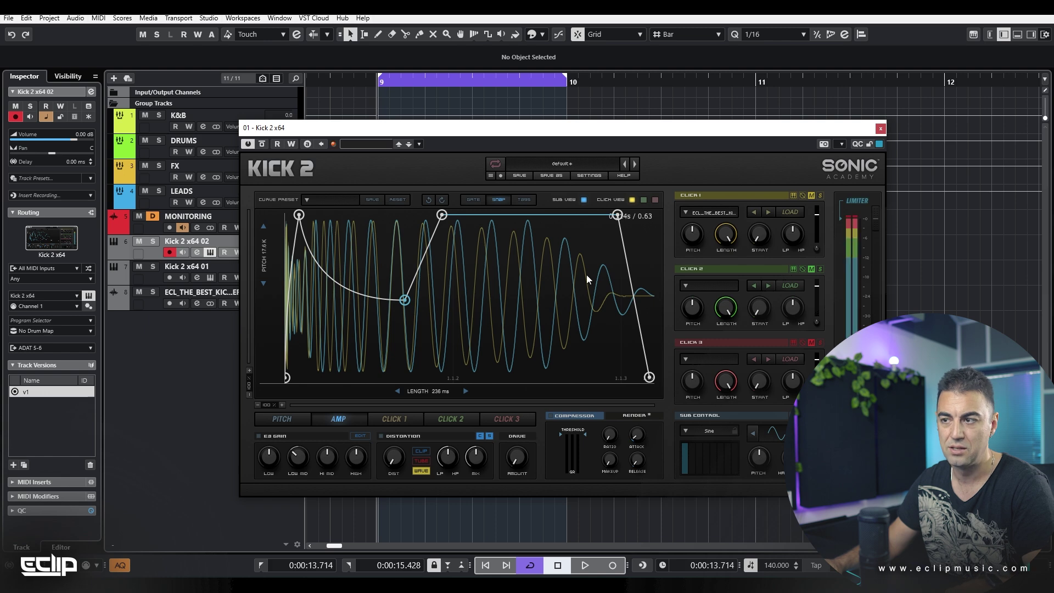
Move the pitch envelope's middle node slightly earlier and higher, and fine-tune the bend of the decay segment after it
click(280, 420)
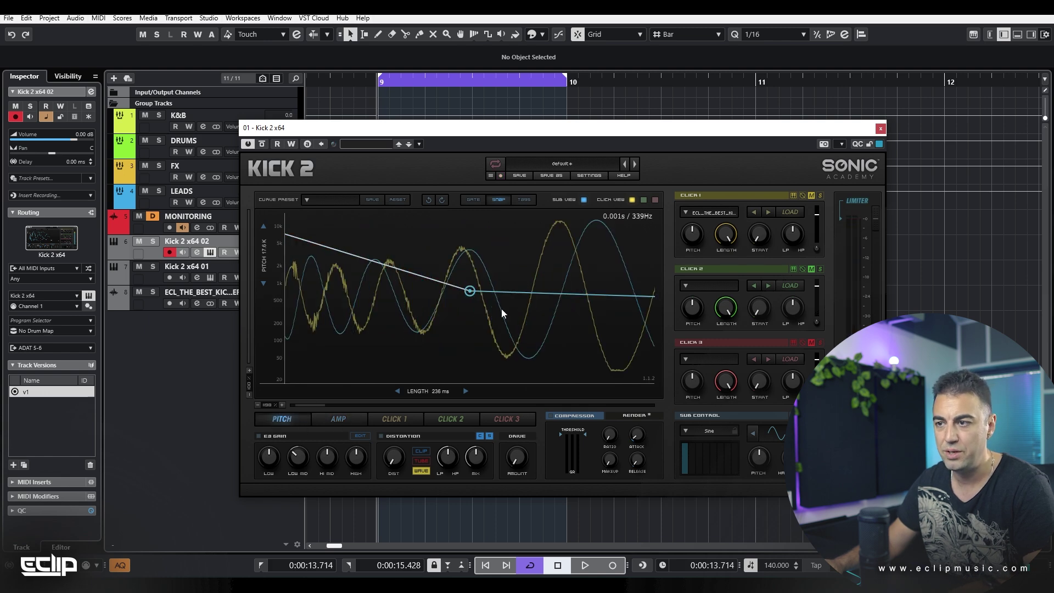
drag(296, 405, 287, 405)
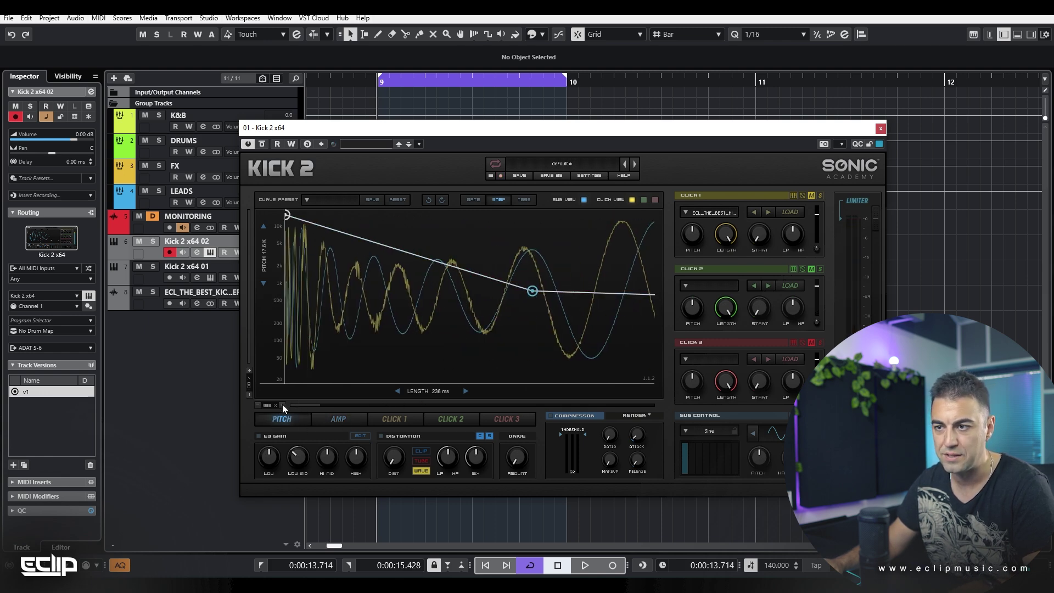
drag(536, 295, 526, 290)
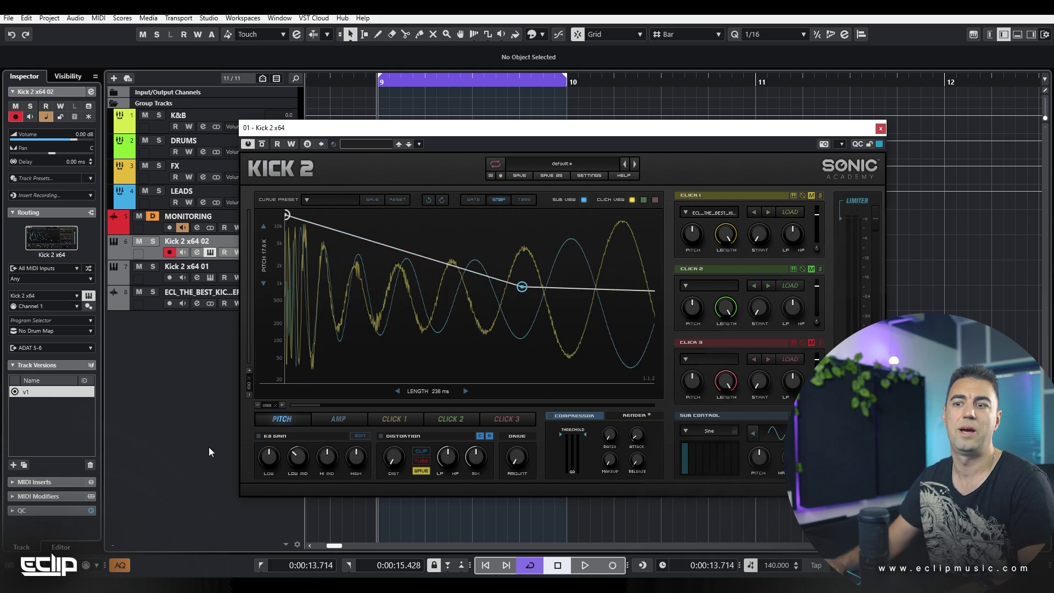
drag(266, 405, 254, 446)
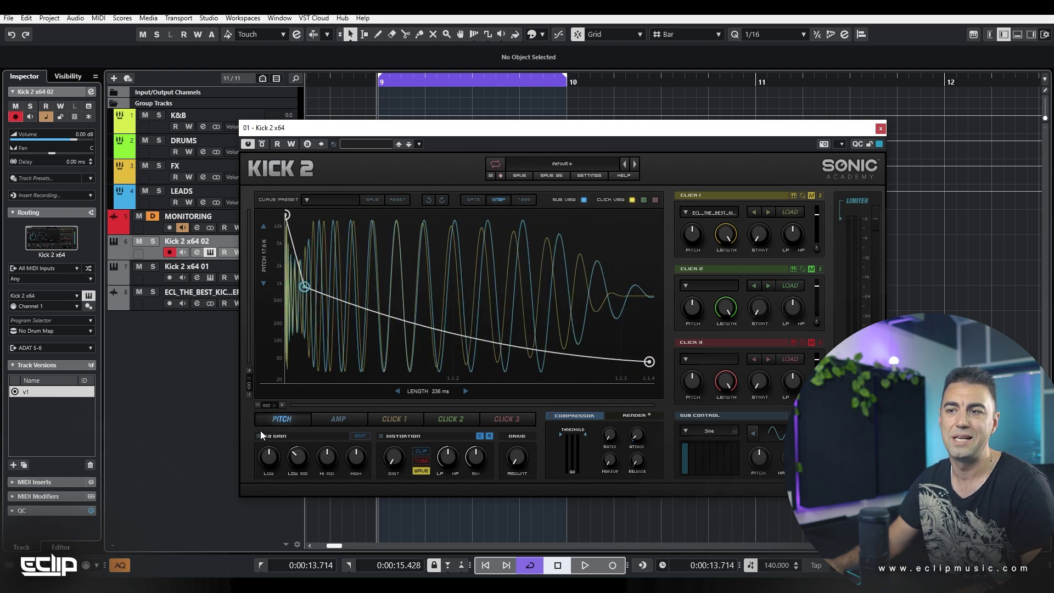
drag(395, 323, 400, 321)
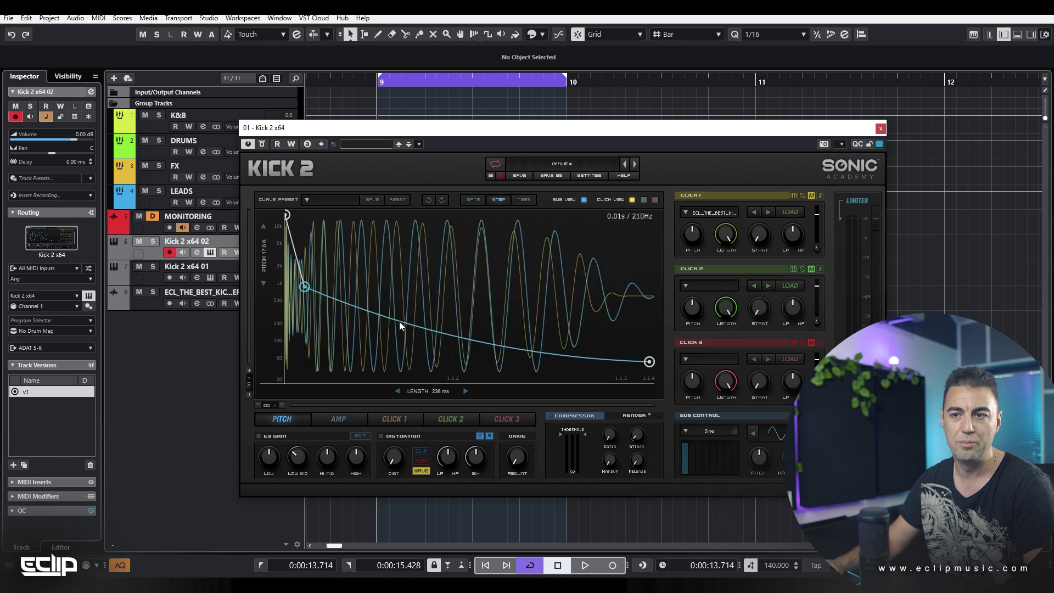
Close this Kick 2 instance, mute the Kick 2 x64 02 track and open the instrument of the Kick 2 x64 01 track
click(880, 128)
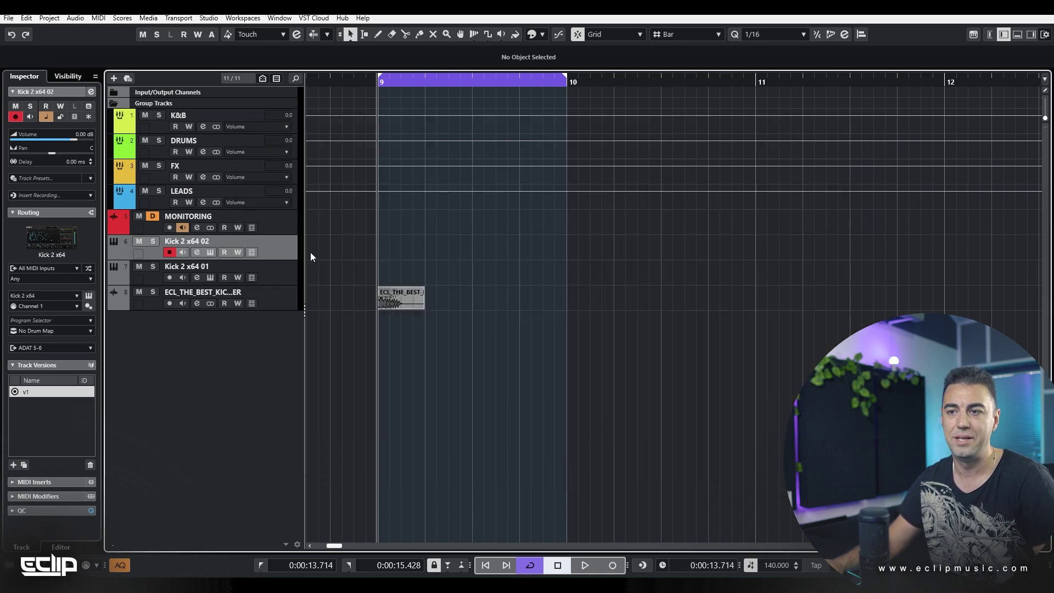
click(137, 242)
click(141, 275)
key(ctrl+e)
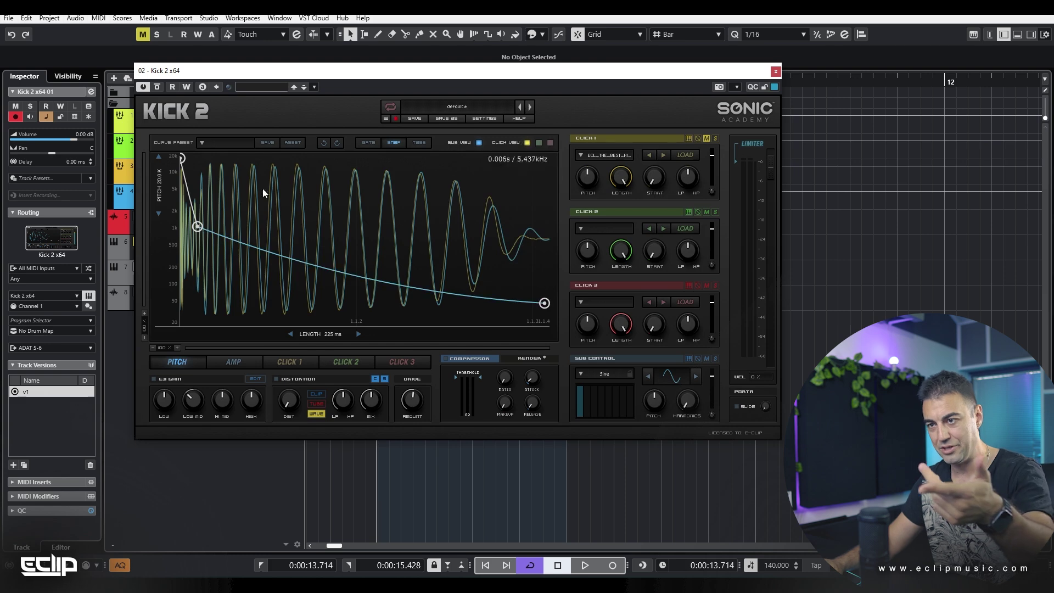
drag(376, 75, 578, 90)
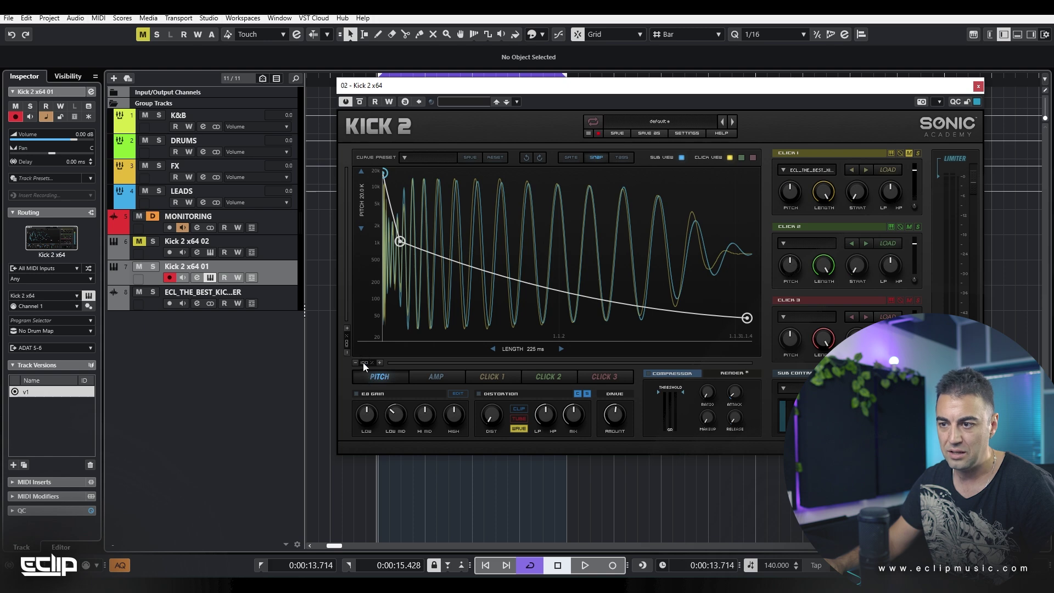
Compare the sub and Click 1 waveforms at the kick's start up close, and turn off the Click 1 solo
drag(363, 362, 380, 244)
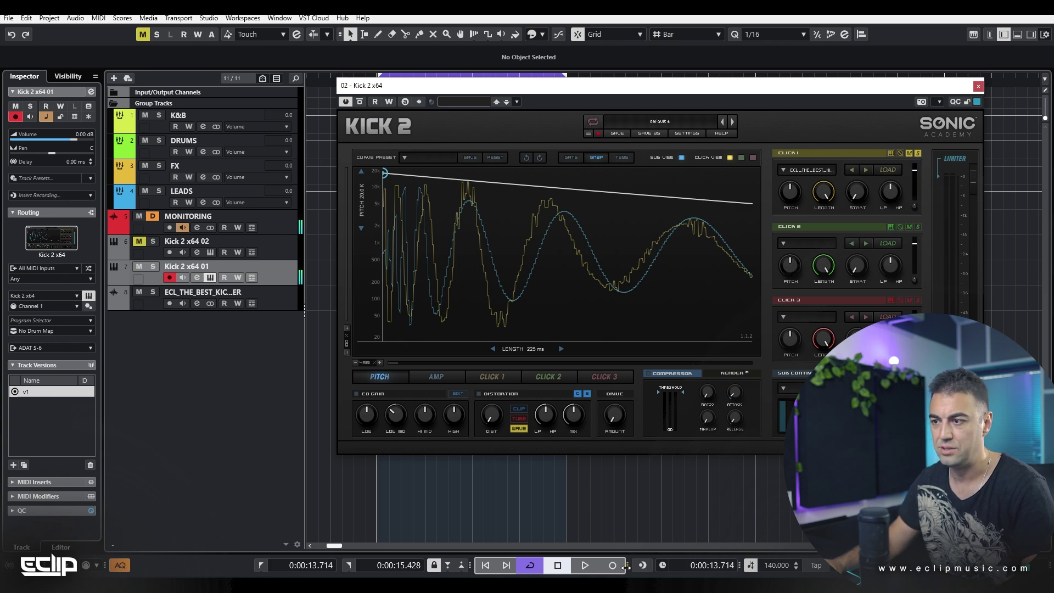
click(918, 153)
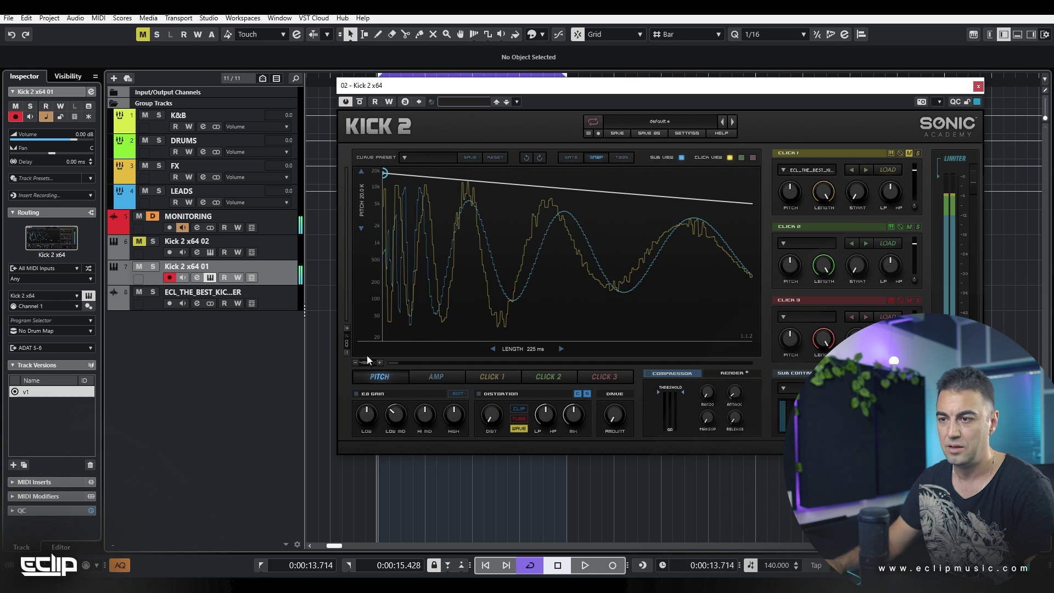
drag(364, 363, 351, 446)
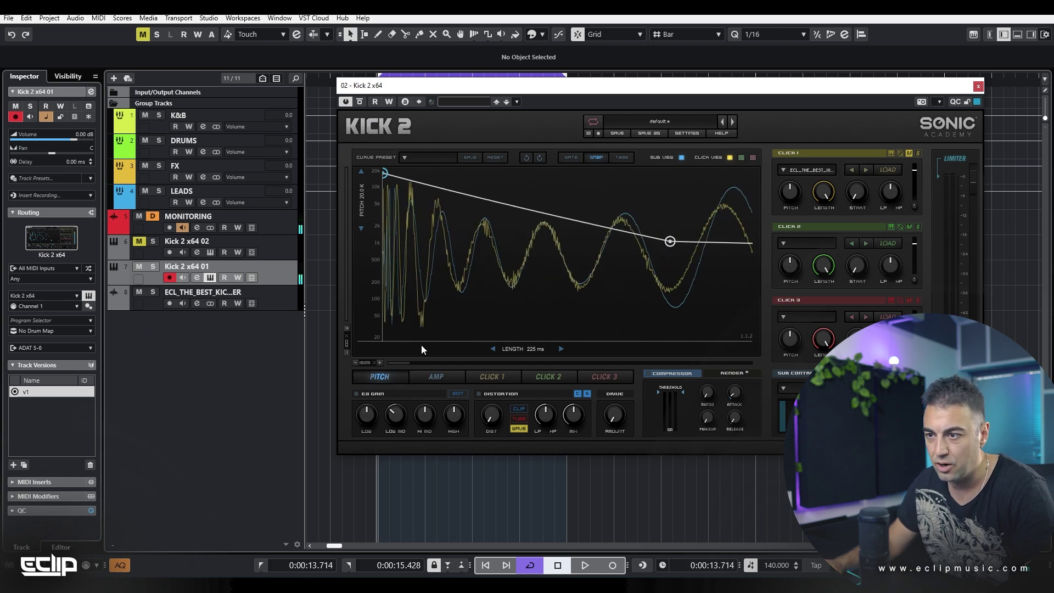
drag(400, 364, 415, 363)
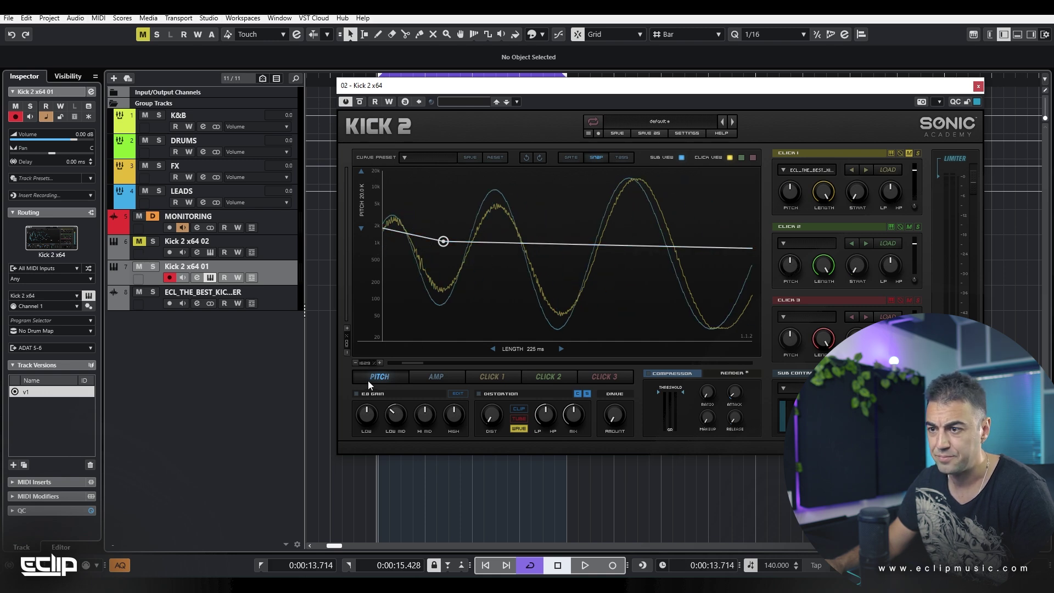
drag(366, 364, 364, 383)
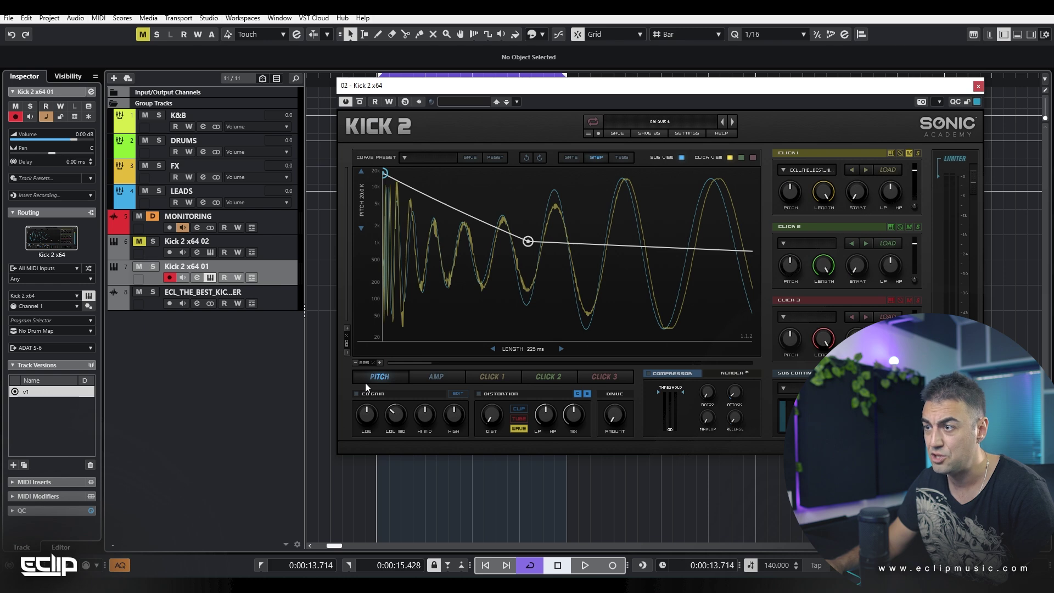
drag(422, 362, 370, 371)
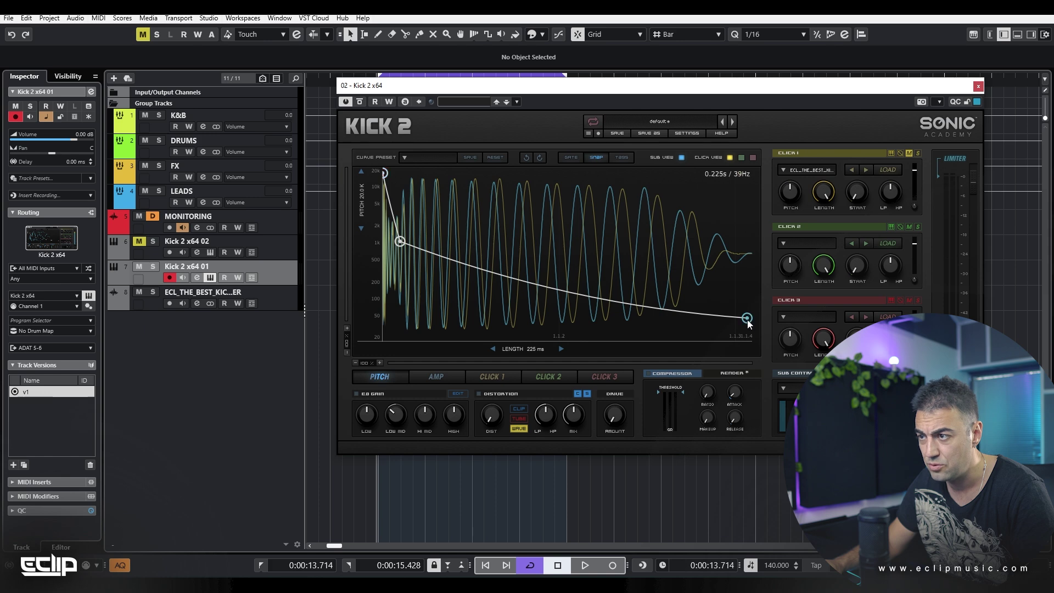
Fine-tune the pitch envelope's end node and bend its long decay segment to realign the sub with the sample
drag(753, 324, 752, 321)
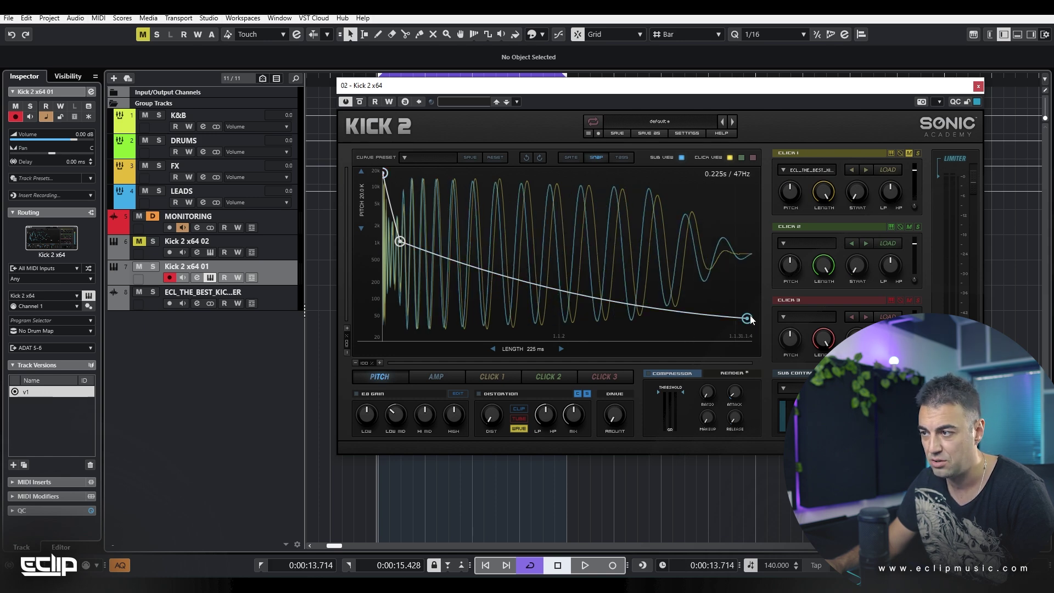
drag(756, 316, 760, 317)
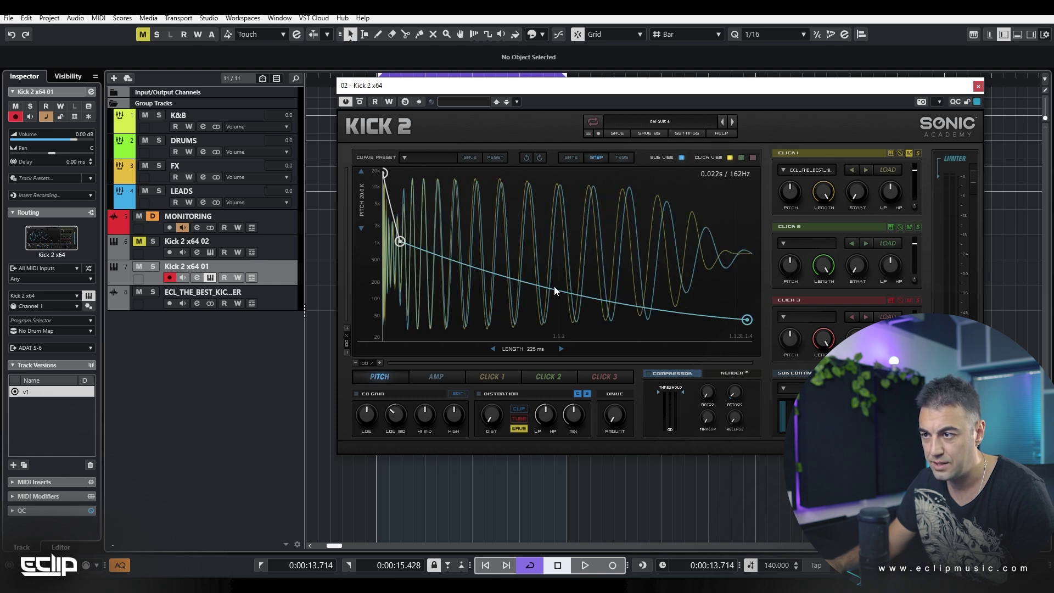
drag(554, 285, 554, 291)
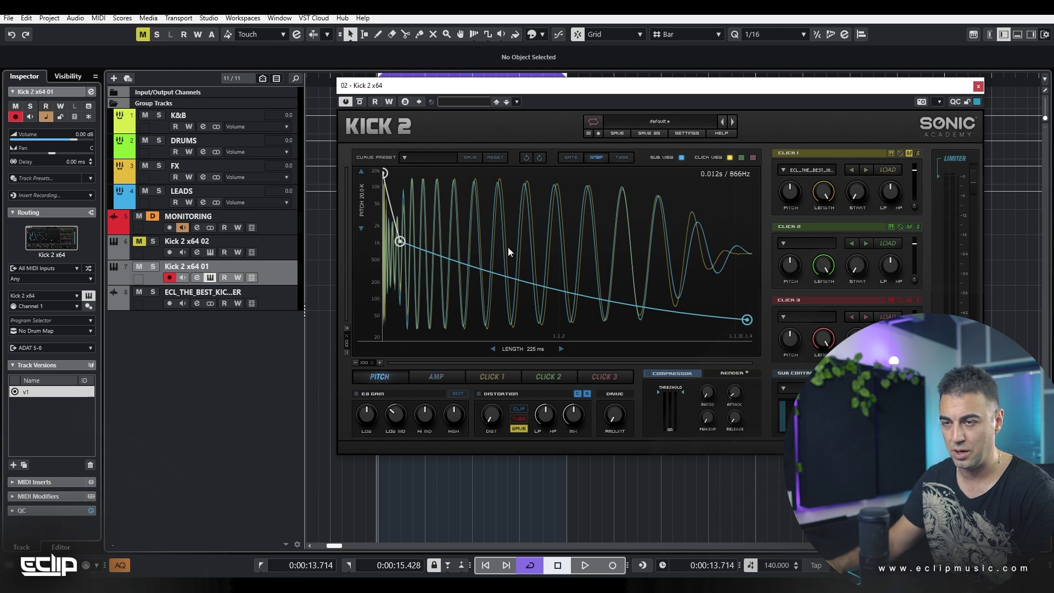
Lower the dip node of the amp envelope and move the peak node after it slightly later
click(419, 375)
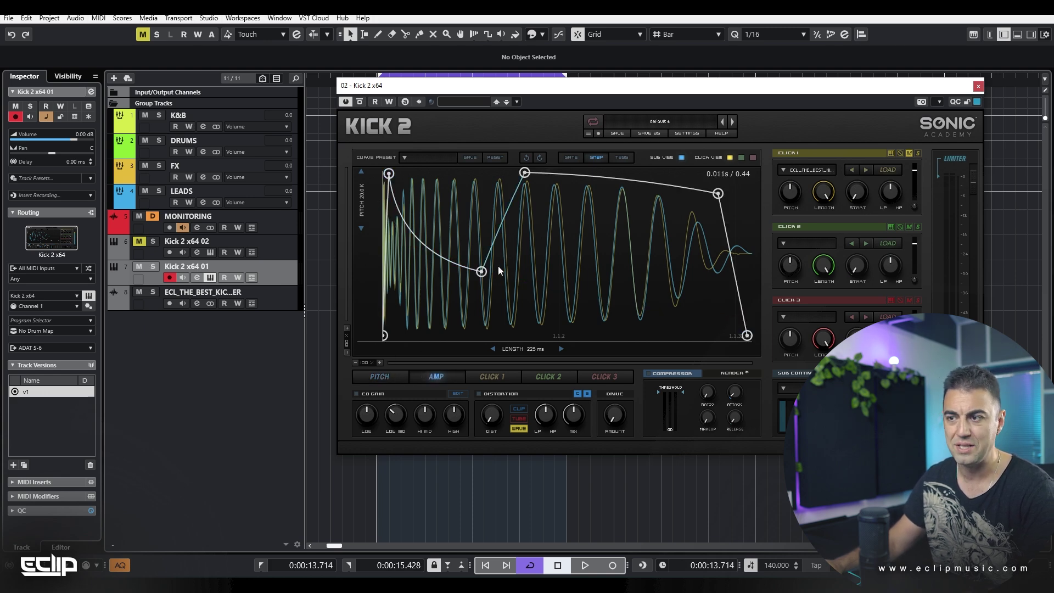
drag(483, 267, 484, 281)
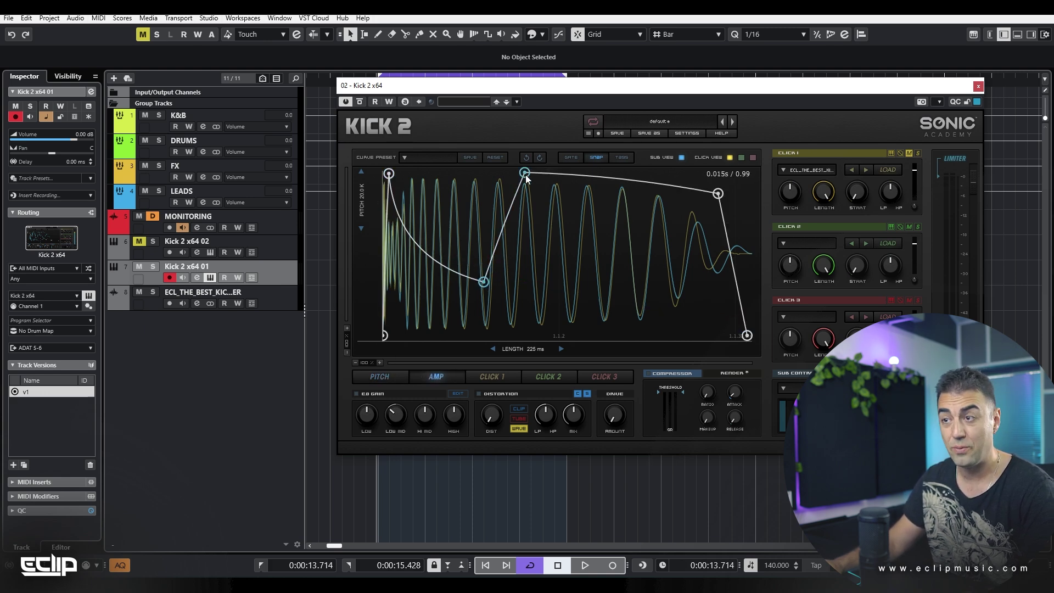
drag(525, 173, 539, 176)
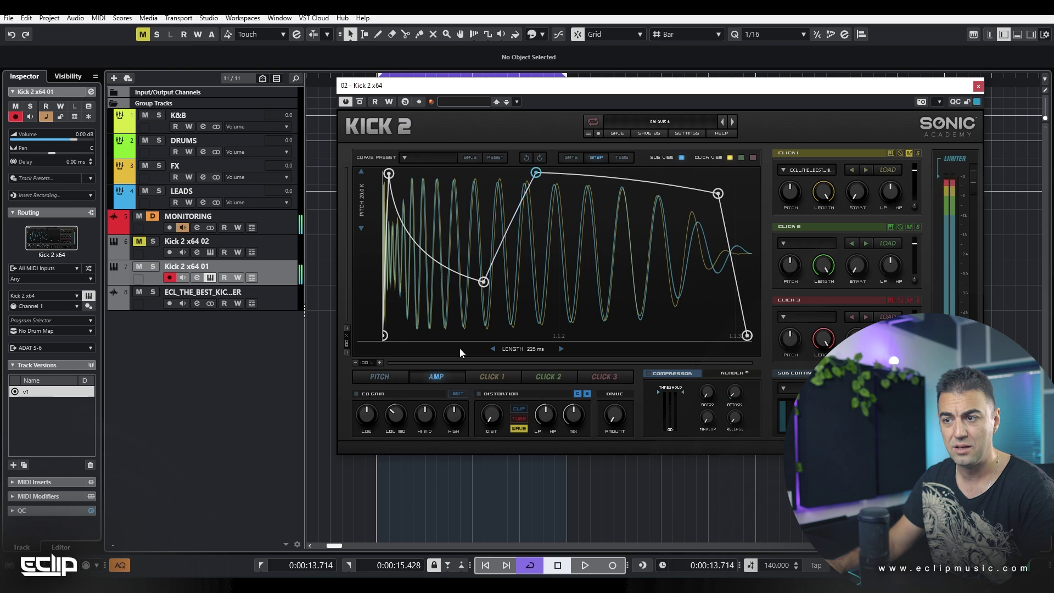
Solo Click 1 to compare the reference sample with the sub by ear
click(917, 153)
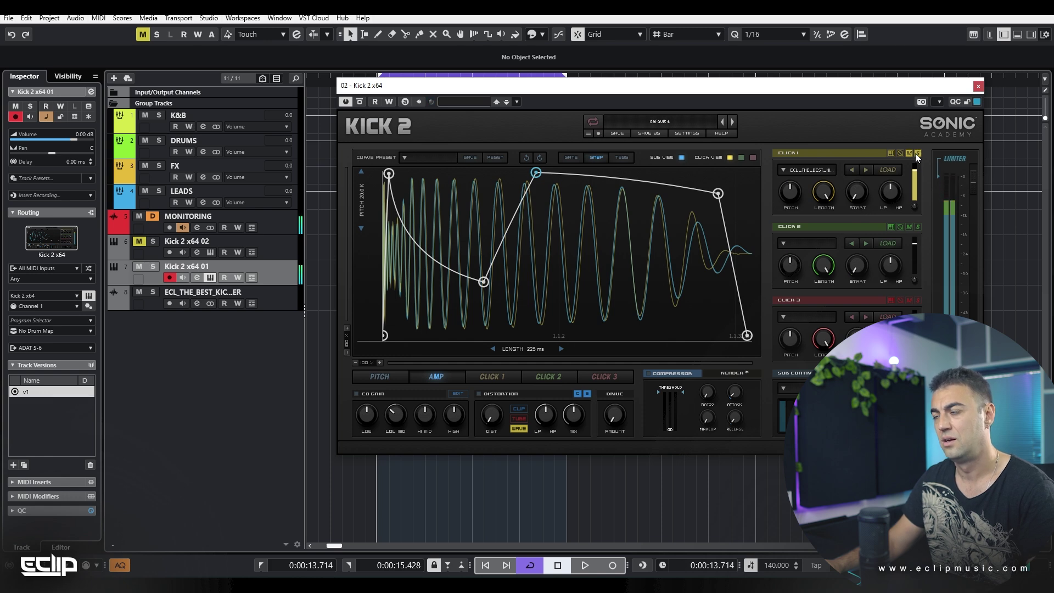
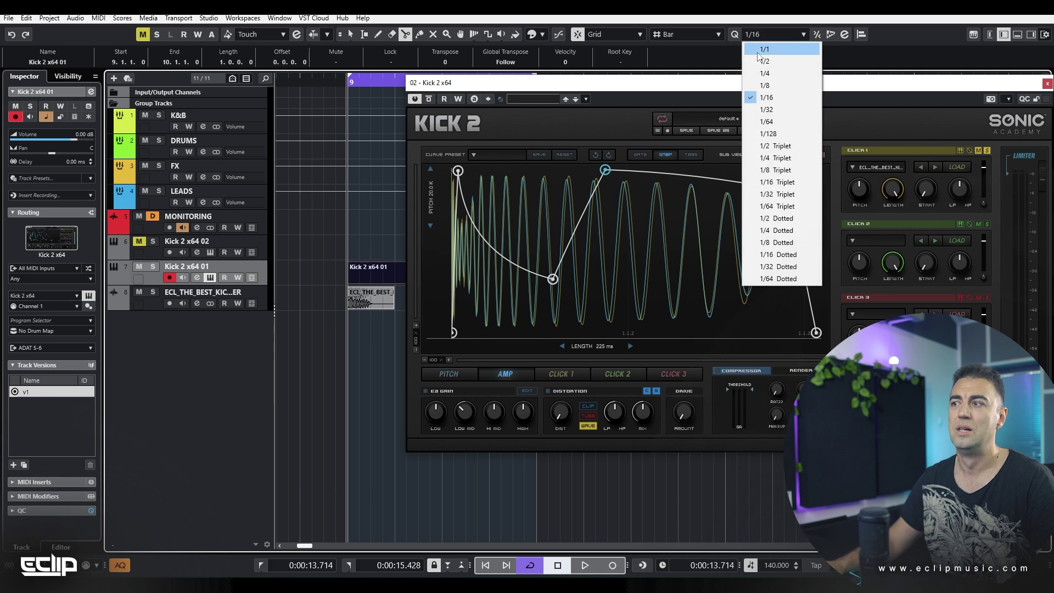
Set the grid type to Adapt to Zoom, then split the Kick 2 x64 01 part at 9.2 and delete the remainder
click(686, 35)
click(690, 86)
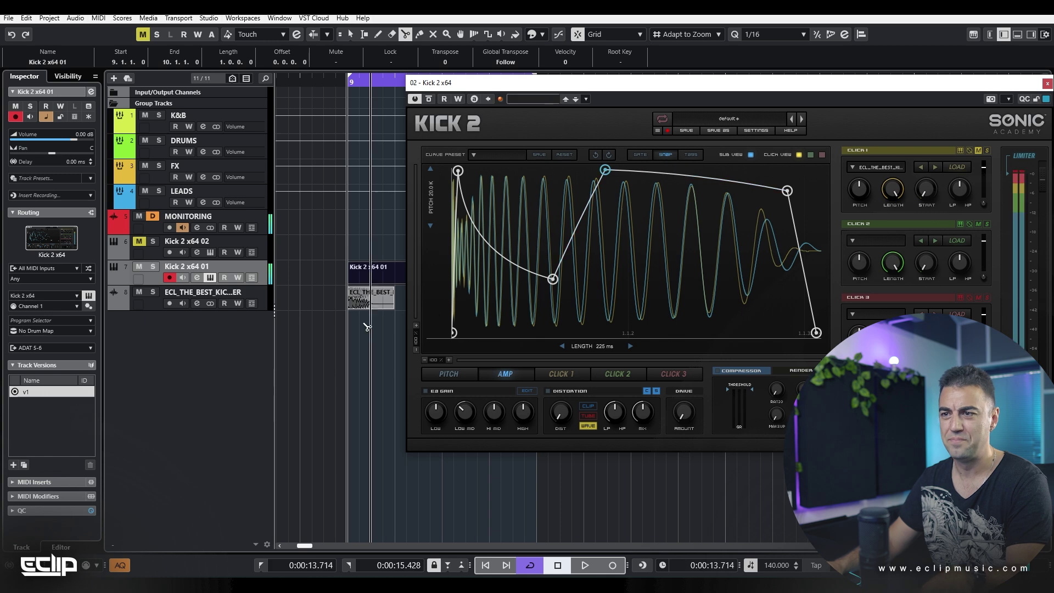
click(391, 272)
key(1)
key(Delete)
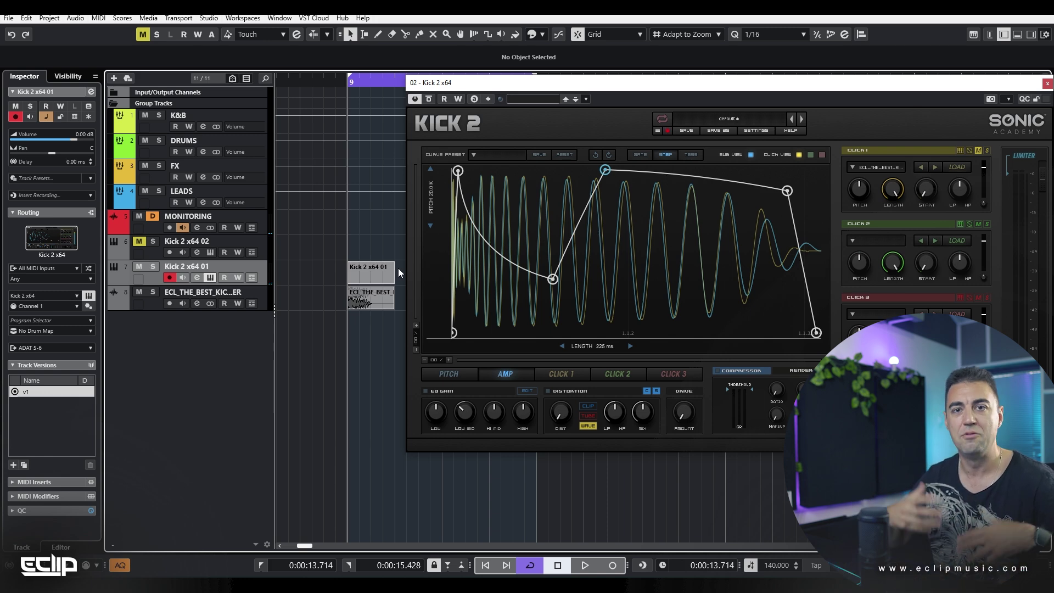
Draw a C3 note at 9.1.1.0 in the shortened Kick 2 x64 01 part and close the editor
double_click(389, 273)
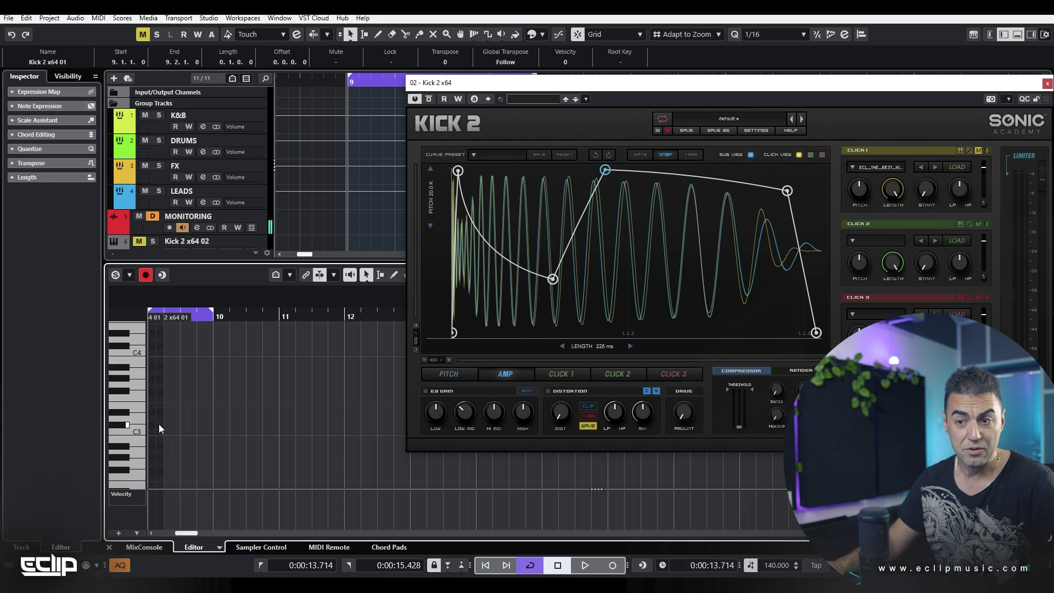
scroll(166, 415, up, 3)
scroll(176, 416, left, 8)
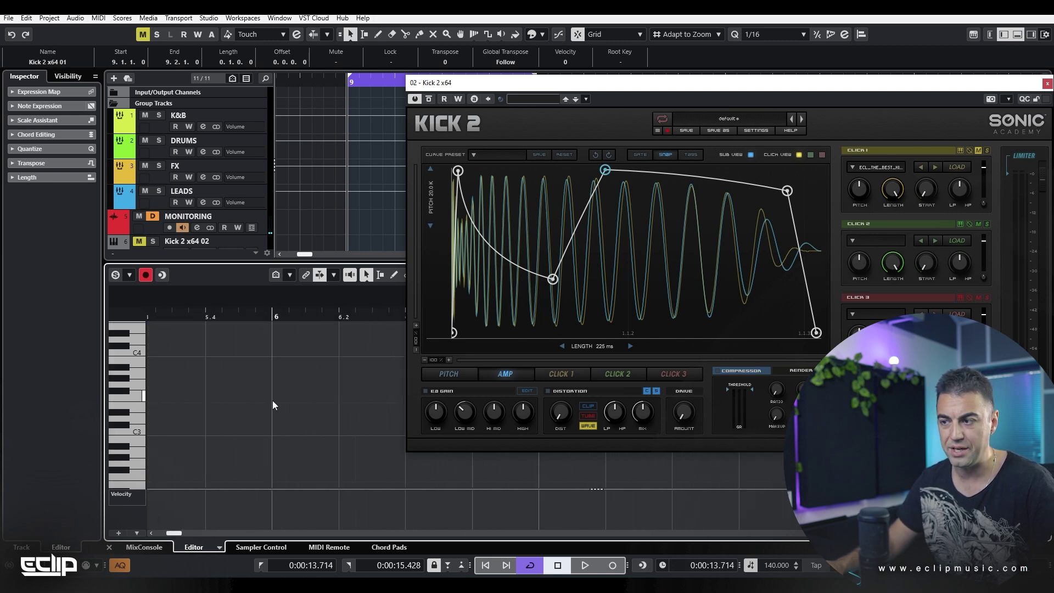
scroll(272, 400, right, 8)
click(134, 432)
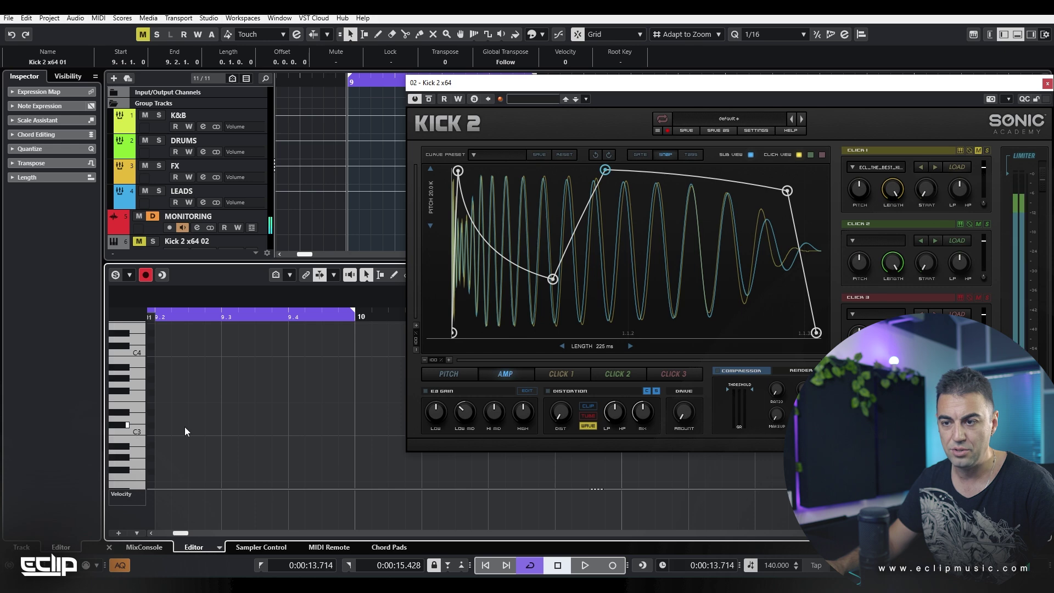
scroll(187, 426, right, 2)
scroll(213, 399, left, 4)
scroll(318, 418, down, 1)
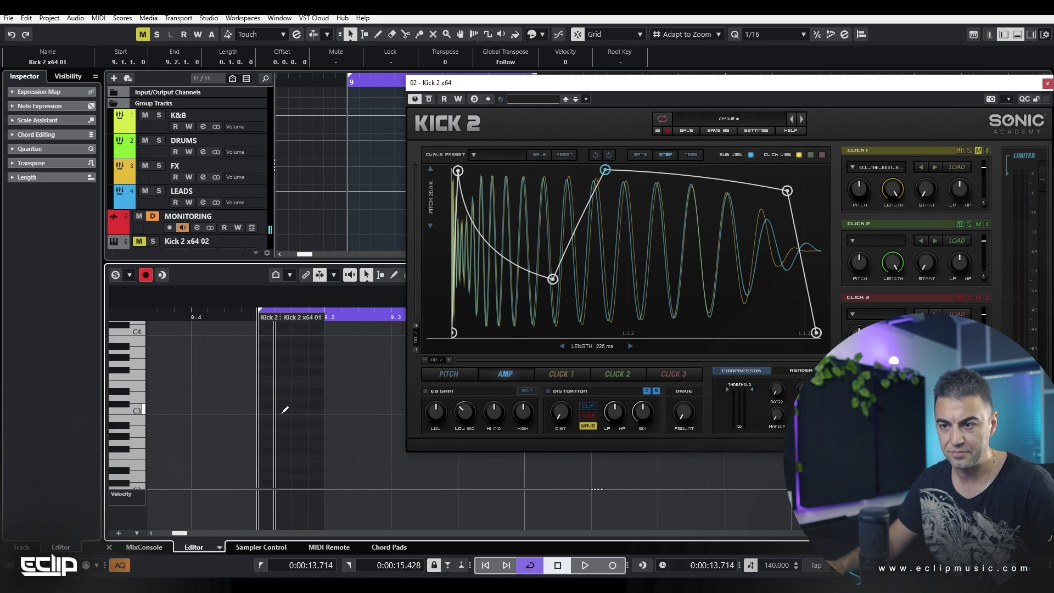
drag(265, 410, 283, 410)
key(Return)
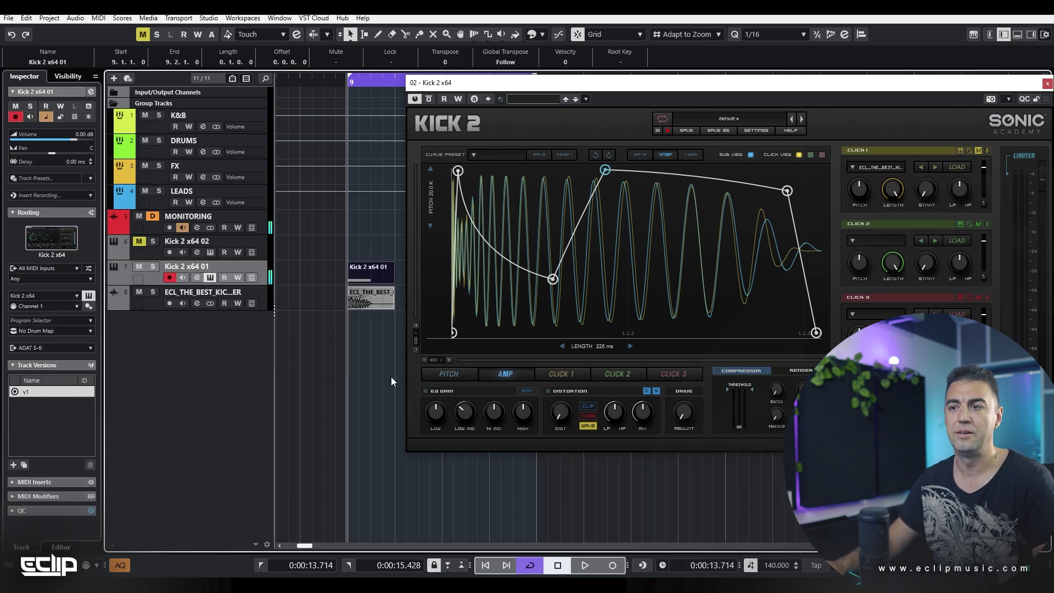
Play the new MIDI kick and mute the ECL_THE_BEST_KICK_EVER sample track to hear it alone
key(space)
click(360, 220)
key(space)
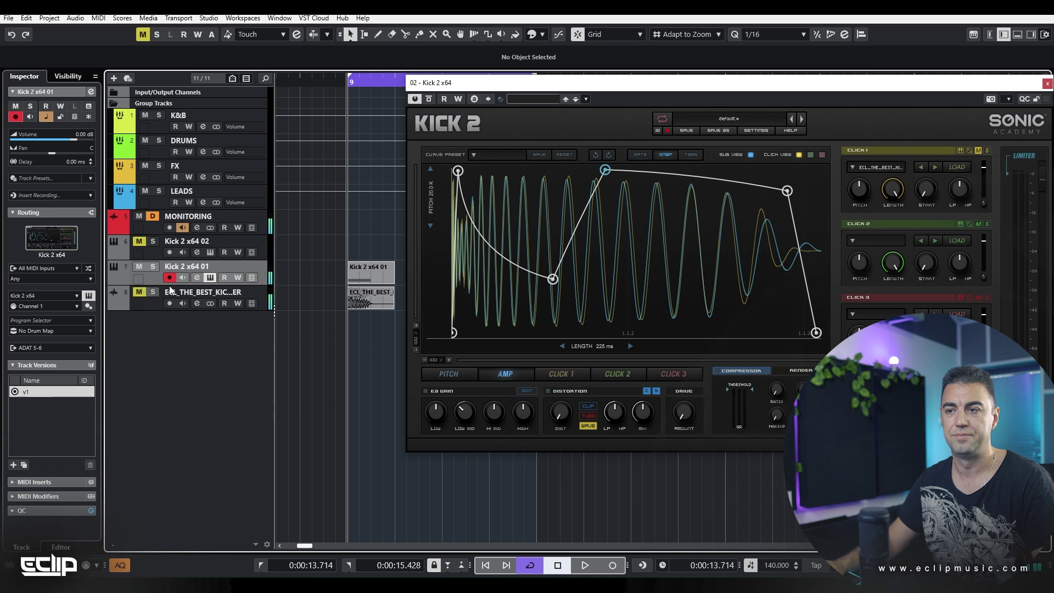
key(space)
key(space)
Duplicate the Kick 2 x64 01 part three times to fill bar 9 and glue the copies into one part
drag(463, 83, 591, 139)
click(357, 276)
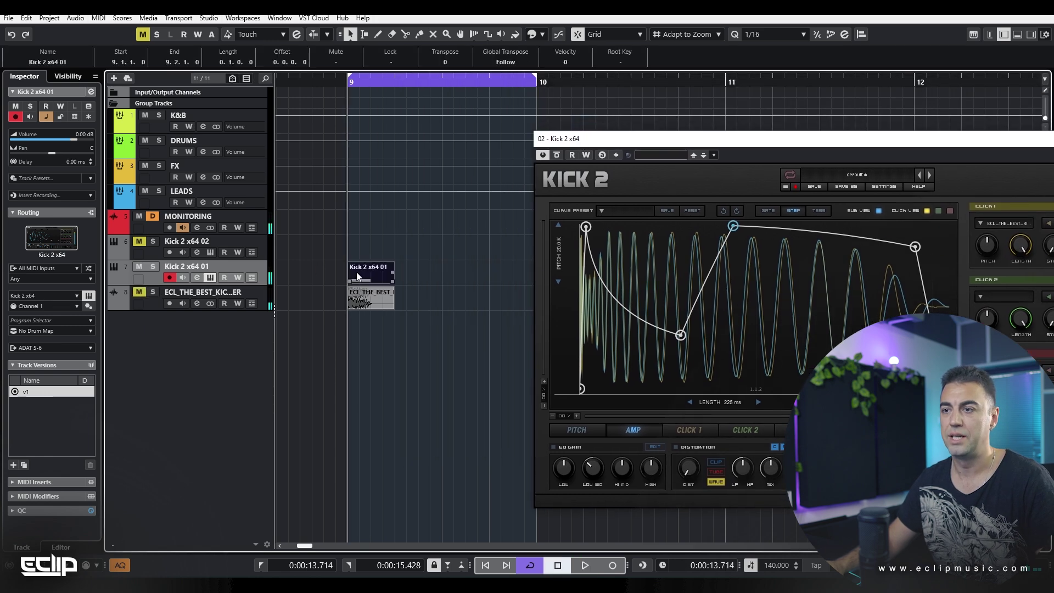
key(ctrl+d)
key(ctrl+d)
key(ctrl+d)
drag(328, 270, 494, 274)
key(4)
click(455, 272)
key(1)
click(454, 272)
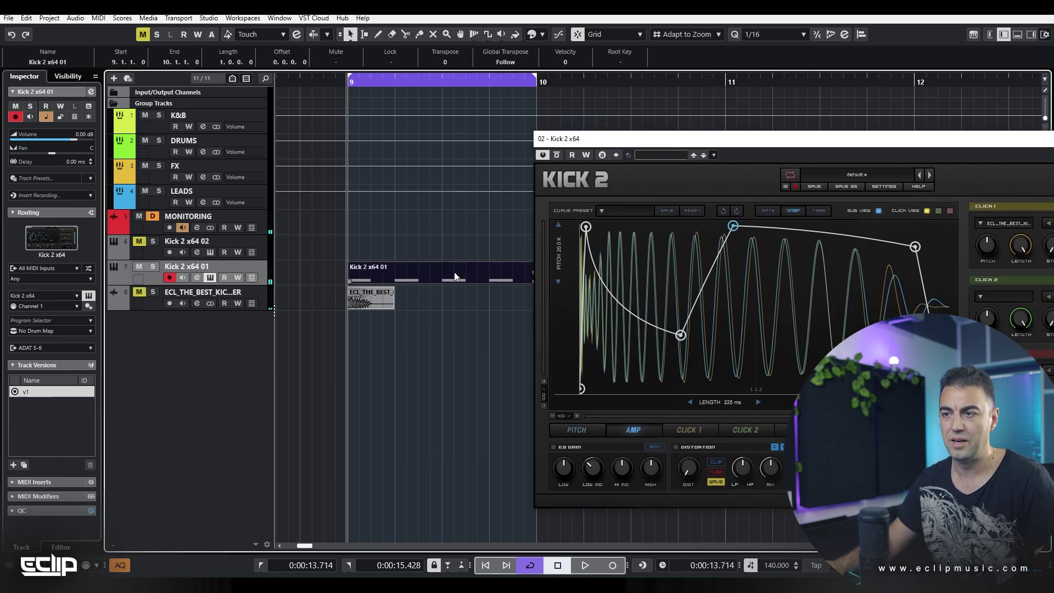
click(375, 381)
Lengthen all four C3 notes to a full beat each, close the editor and start playback
double_click(427, 269)
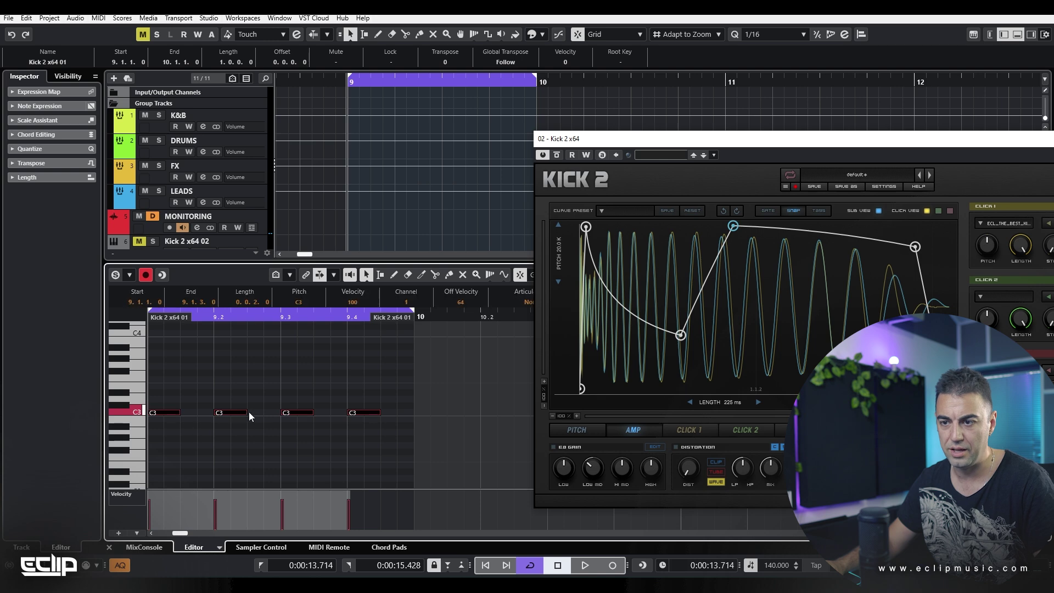
drag(247, 412, 281, 412)
click(291, 378)
key(space)
key(Return)
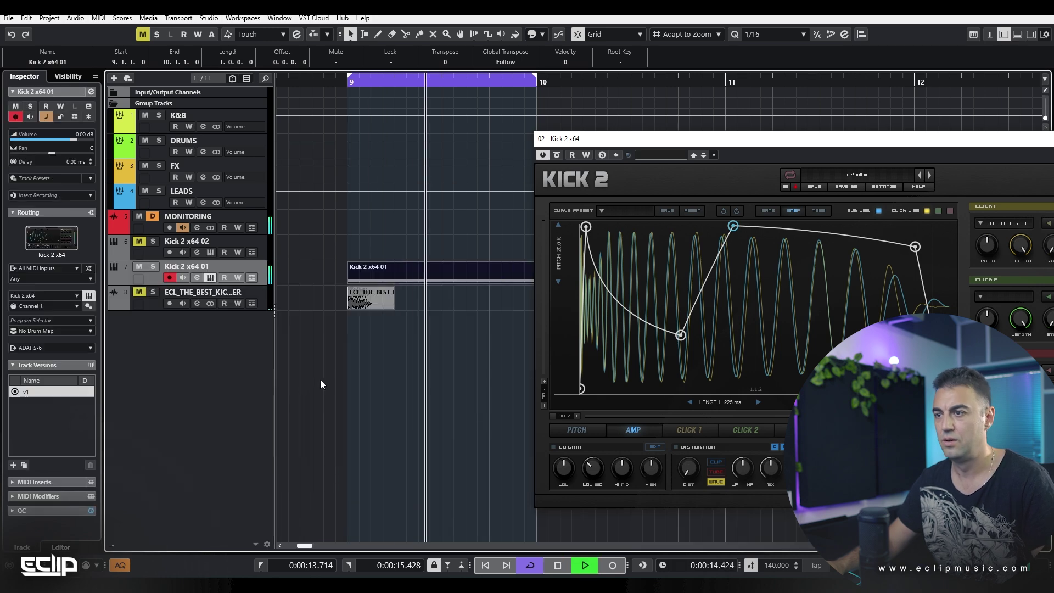
Compare the looping sub with the reference sample by toggling the Click 1 solo, then stop playback
scroll(293, 308, down, 2)
drag(931, 139, 703, 130)
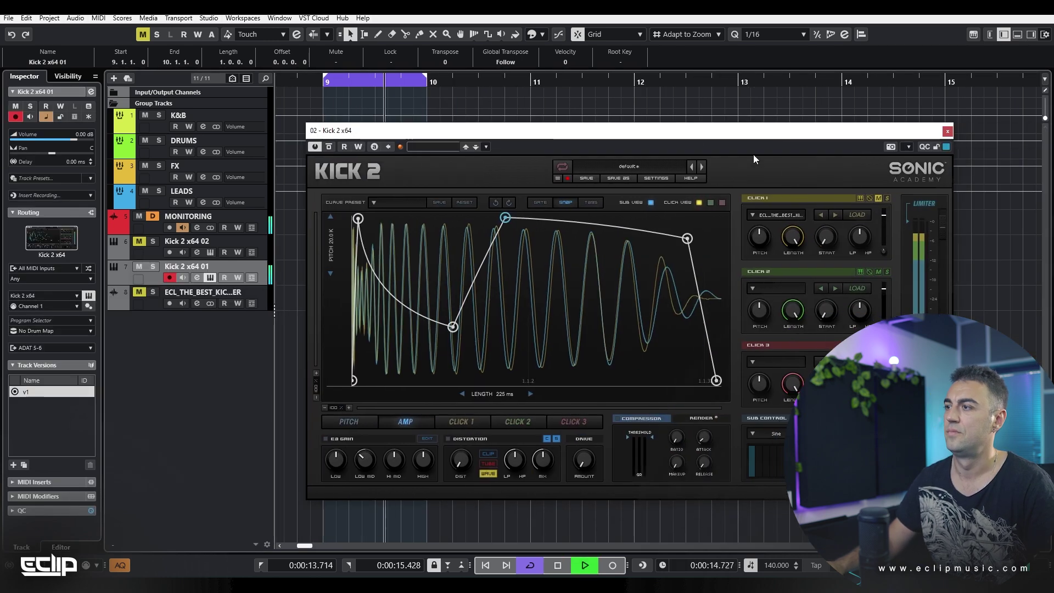
click(887, 198)
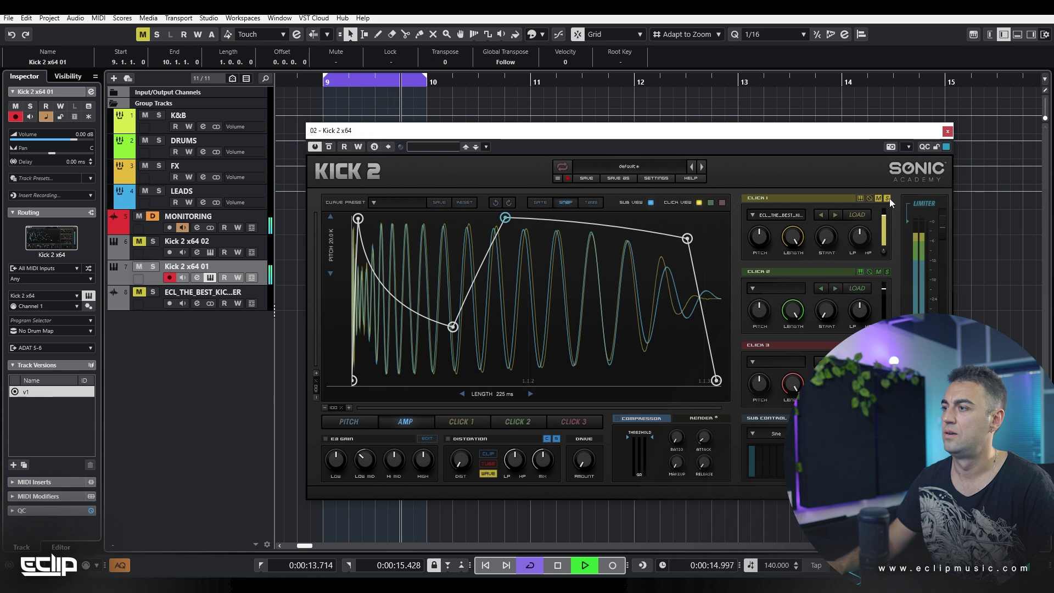
click(887, 198)
key(space)
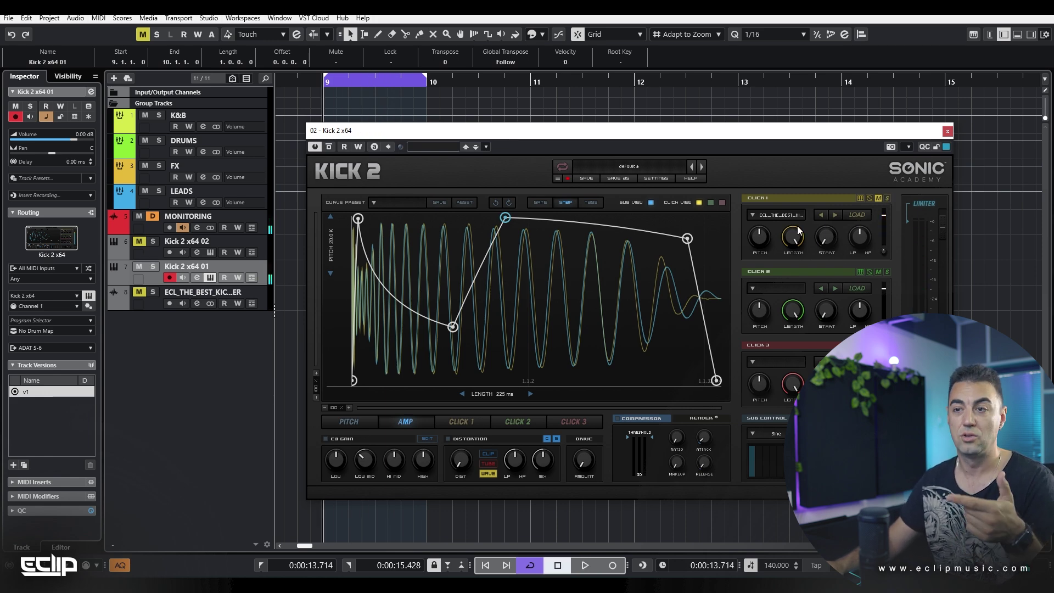
Load the THE BEAST KICK DOT sample from the KICK HH folder into Click 2
click(858, 289)
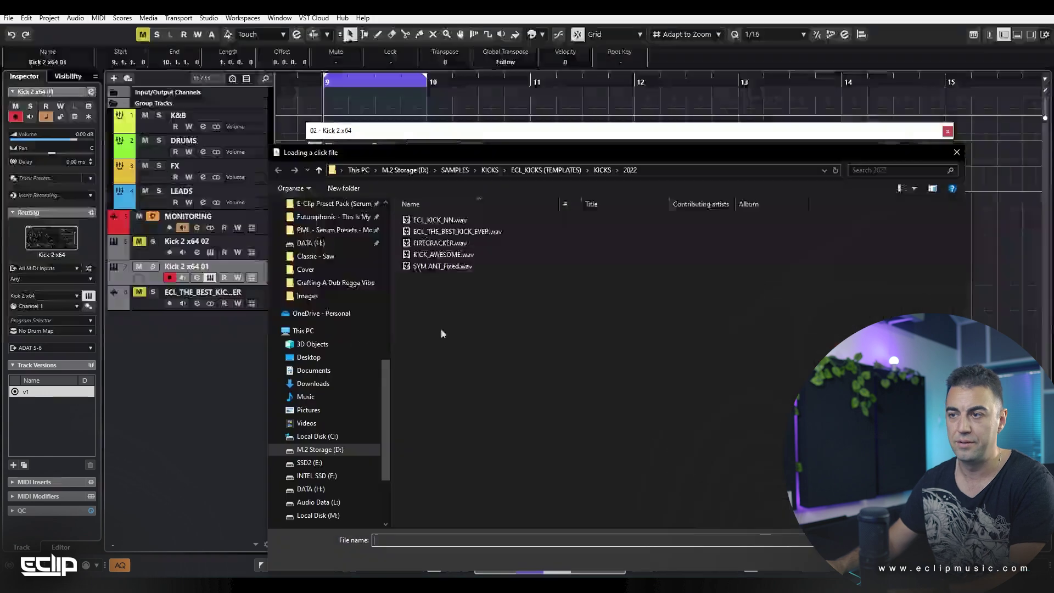
key(BackSpace)
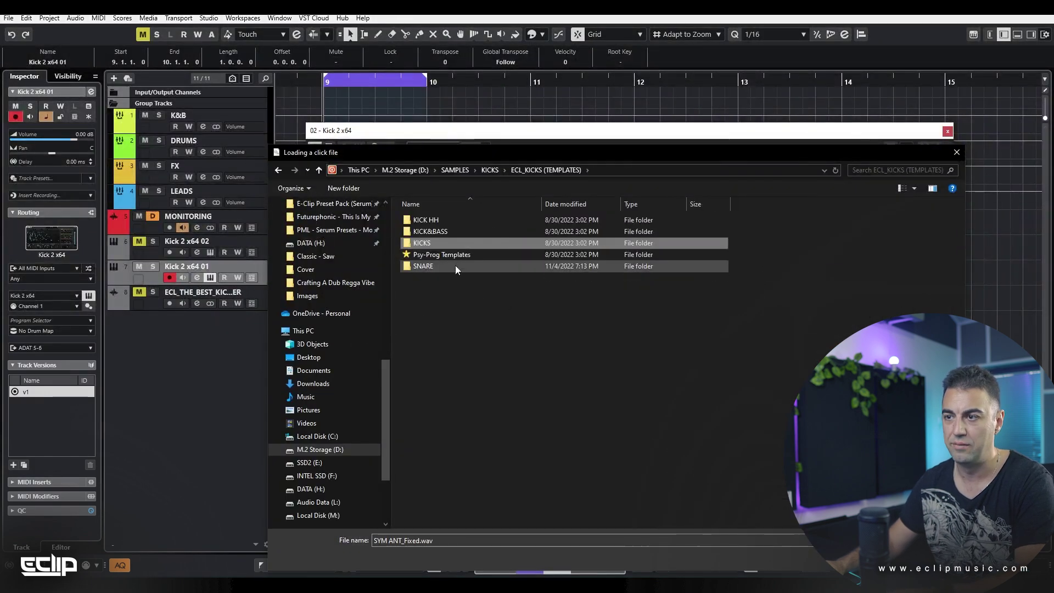
double_click(437, 219)
double_click(452, 247)
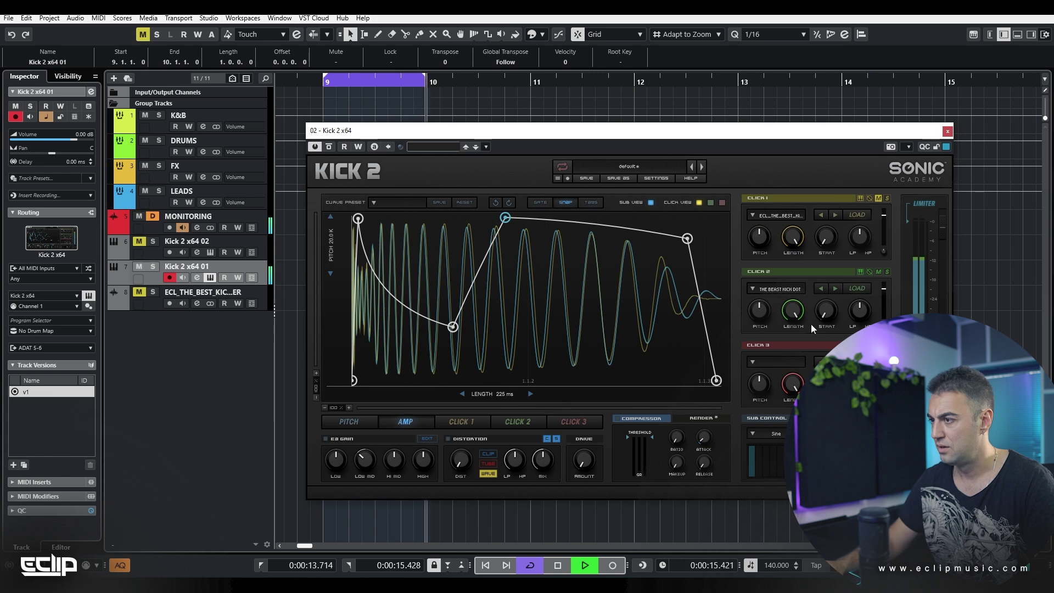
Raise Click 2's level to 9.49 dB and switch it to the previous sample, ECL_KICK_NN_02
drag(884, 289, 886, 284)
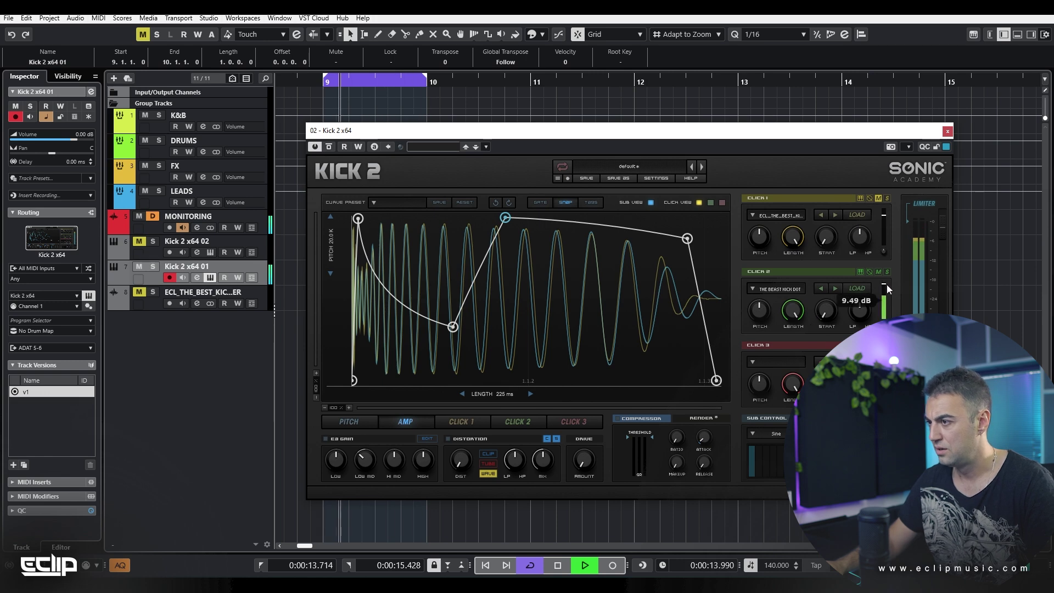
click(822, 289)
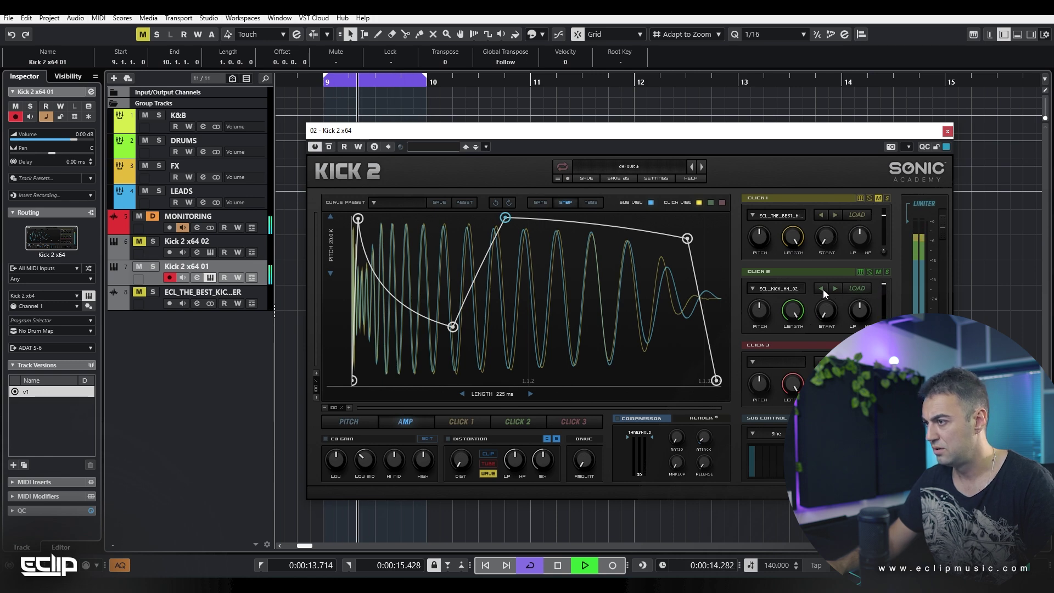
Compare the layered kick with the reference using the Click 1 solo, then stop playback and close Kick 2
click(888, 199)
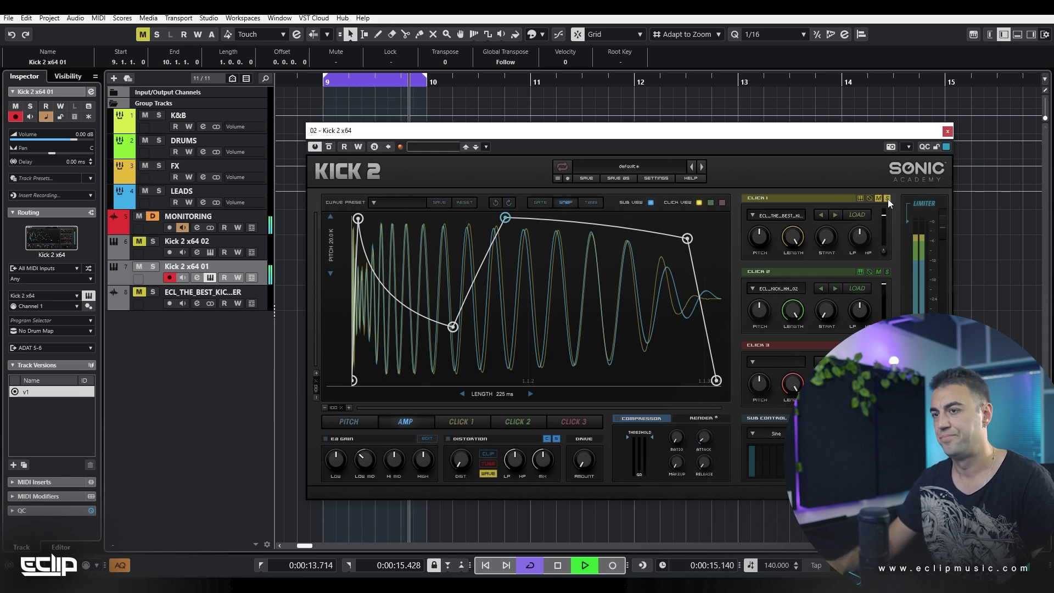
key(space)
click(947, 132)
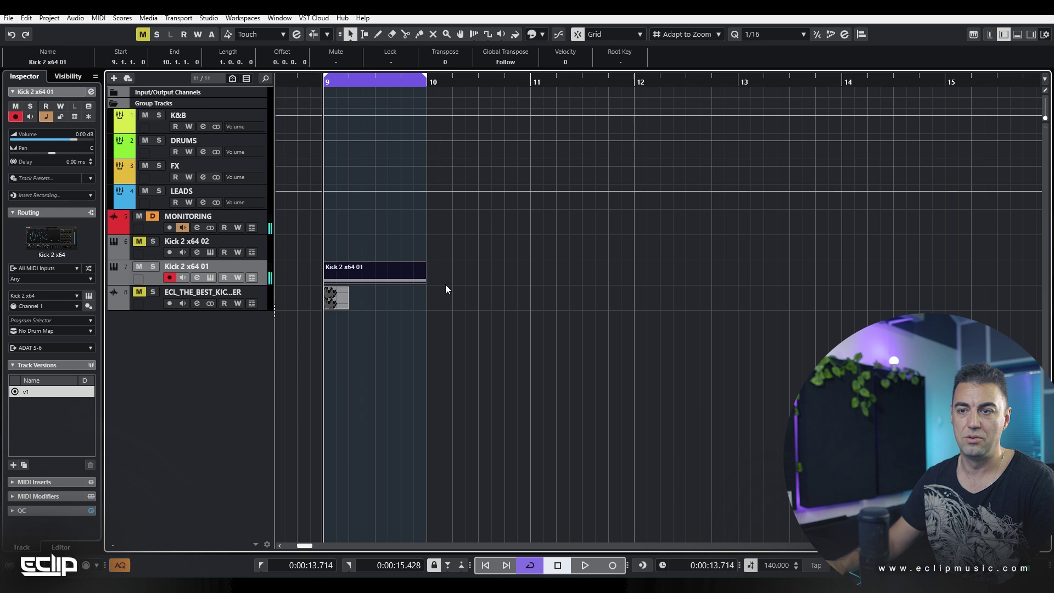
Solo the ECL_THE_BEST_KICK_EVER track and audition the sample repeatedly, briefly opening its channel settings
click(213, 296)
key(s)
key(space)
key(space)
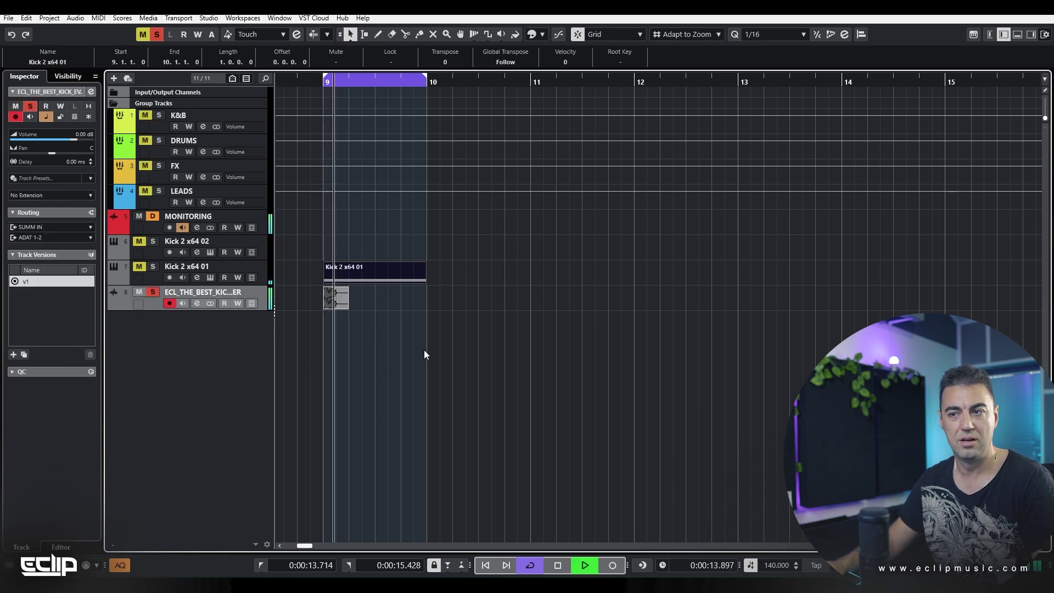
key(space)
key(space)
key(e)
key(space)
key(space)
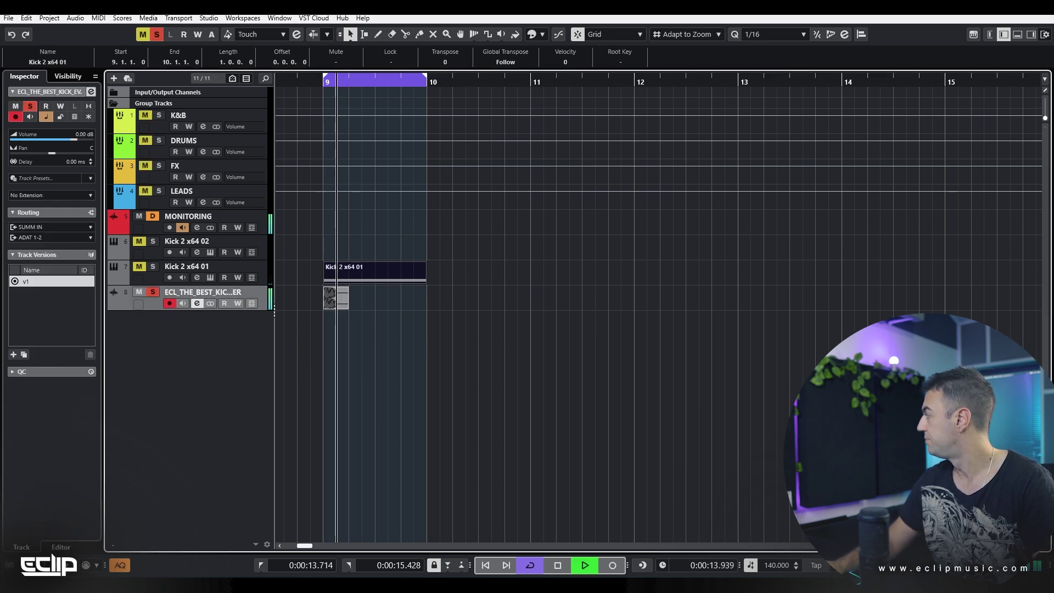
key(space)
key(space)
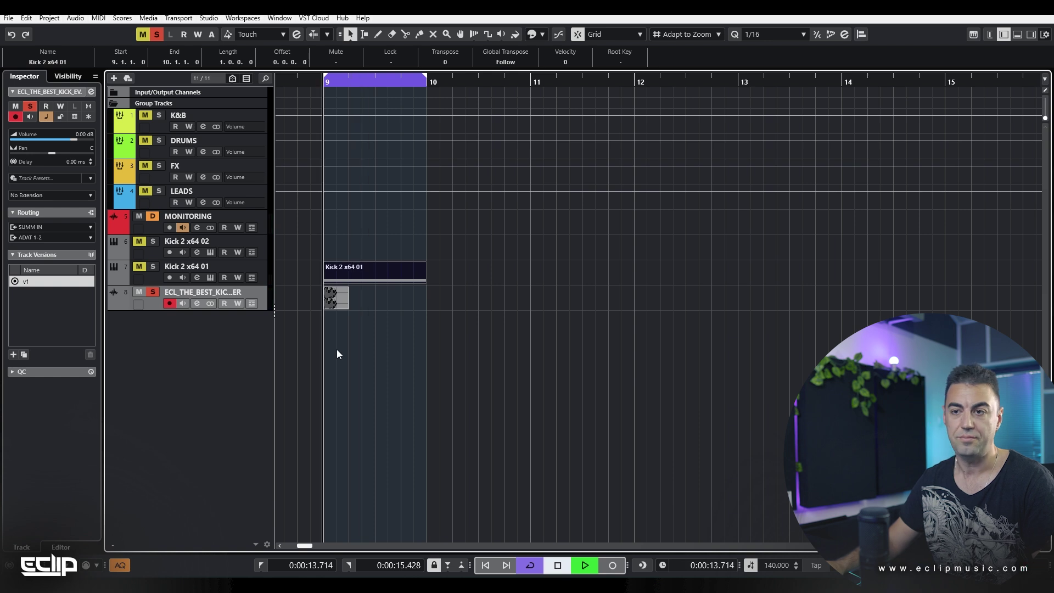
scroll(282, 315, up, 3)
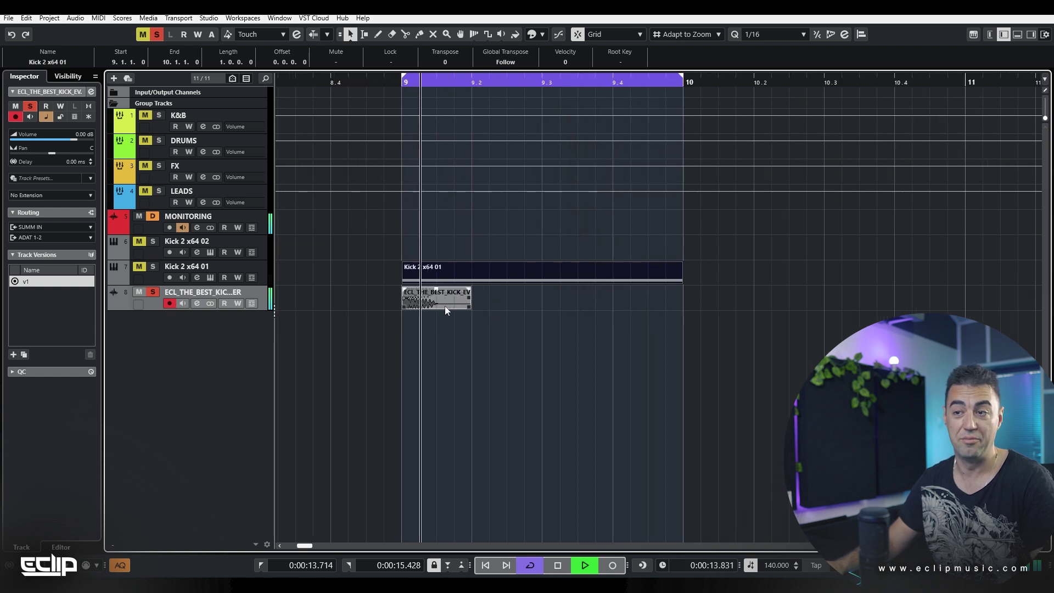
key(space)
Turn off the solo on the ECL_THE_BEST_KICK_EVER track and leave the track unmuted
key(s)
key(m)
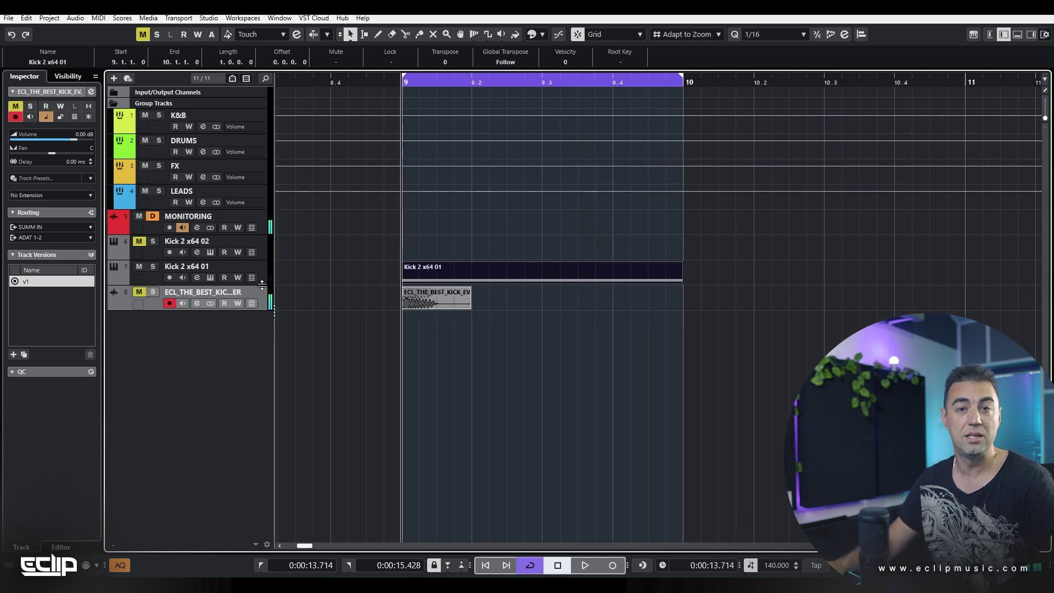
click(140, 292)
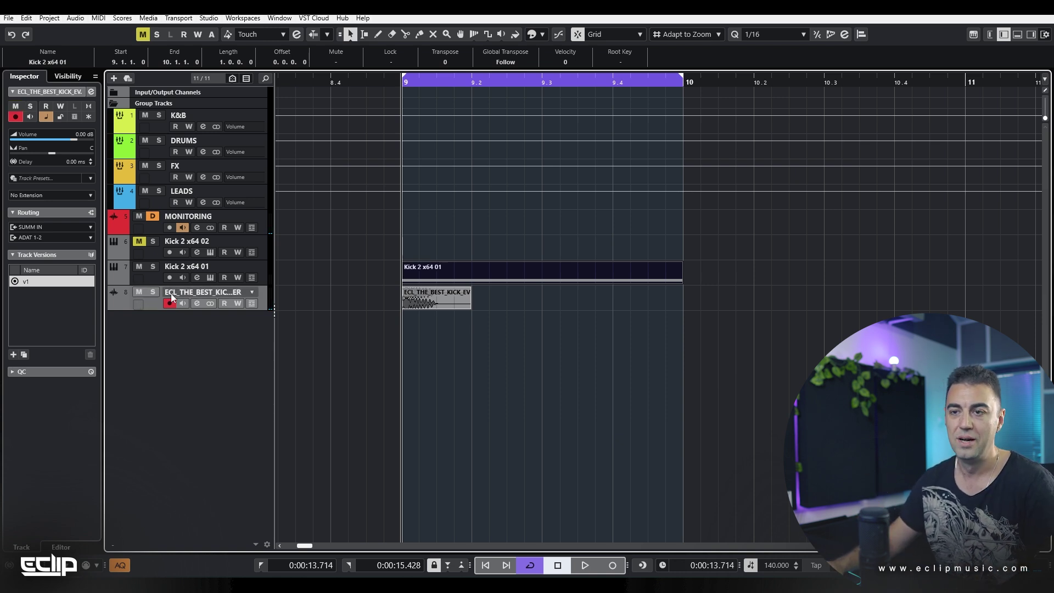
Insert the FabFilter Pro-Q 3 equalizer on the Kick 2 x64 01 channel and close its channel settings
click(295, 265)
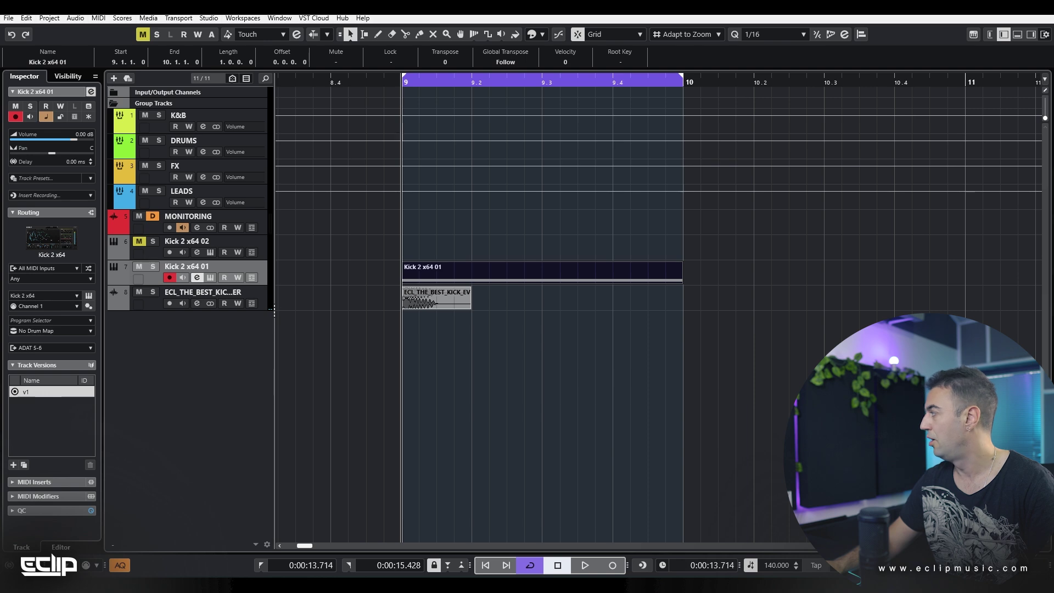
key(e)
click(466, 198)
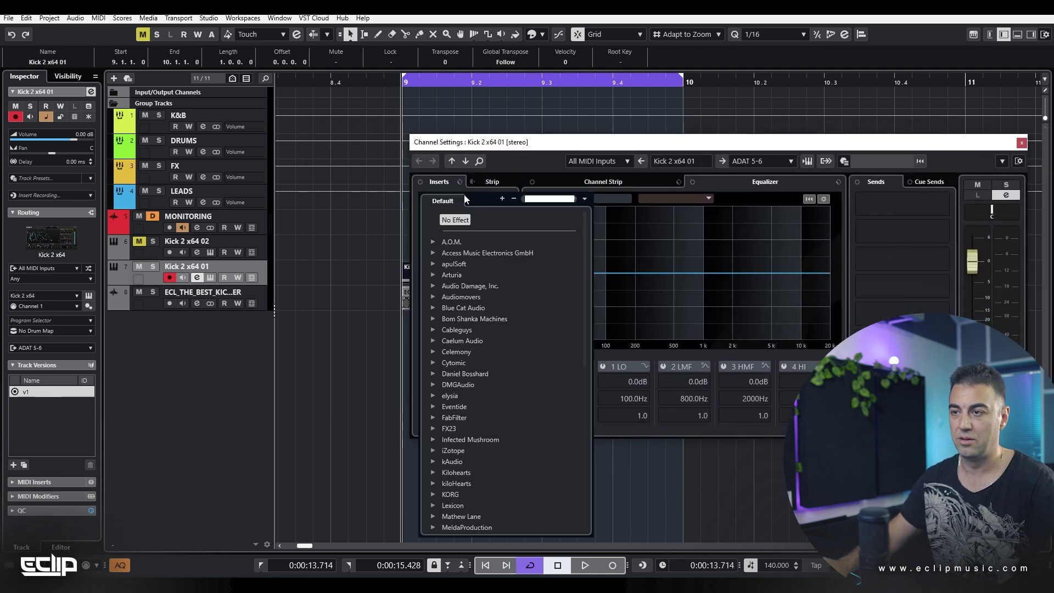
text(pro)
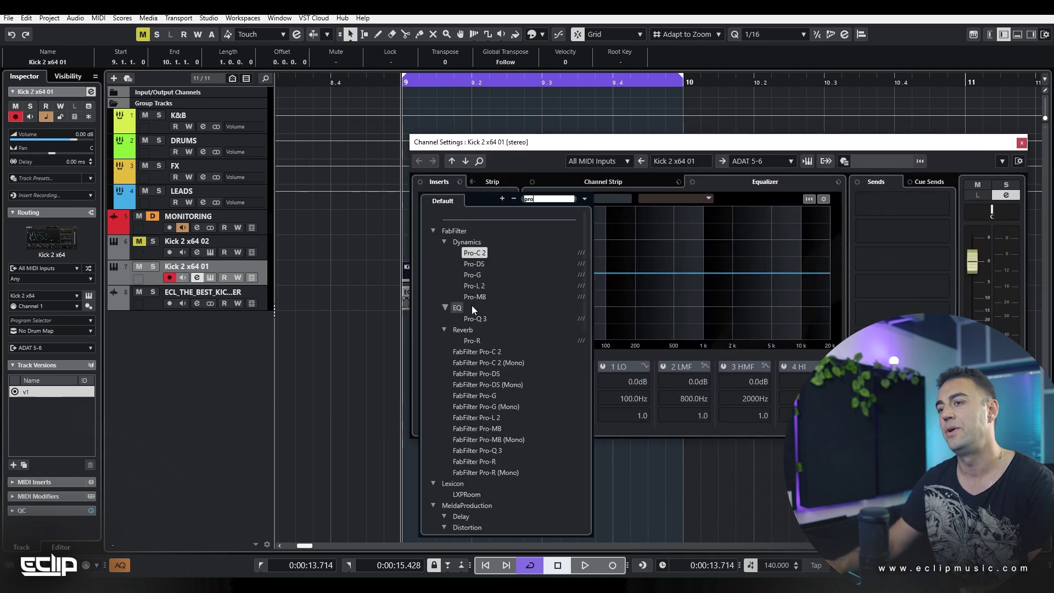
click(475, 319)
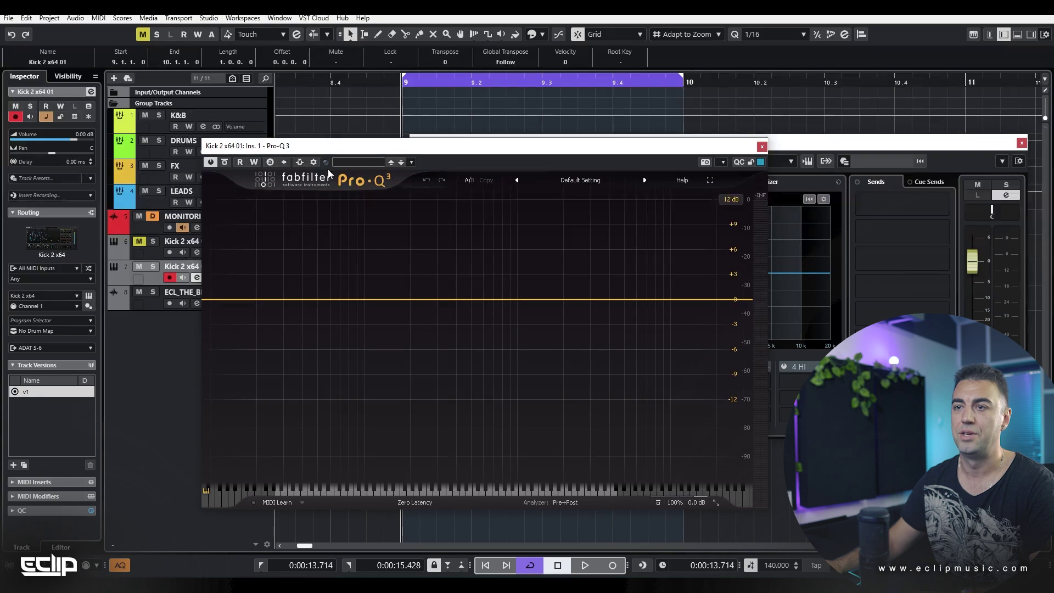
click(1021, 144)
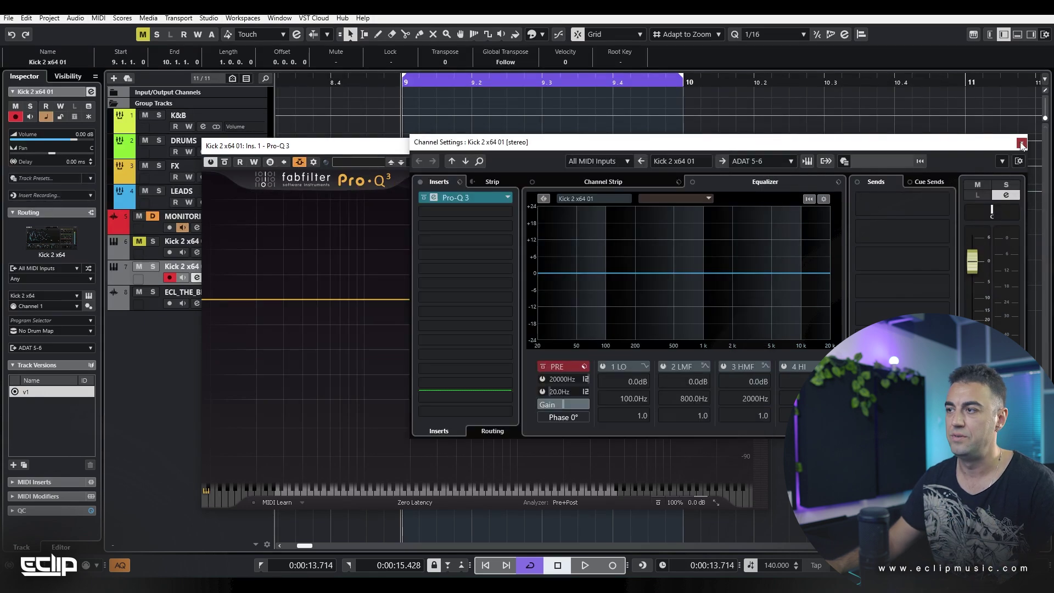
Add an active send from the ECL_THE_BEST_KICK_EVER track to the side-chain of Pro-Q 3 on Kick 2 x64 01, then close its channel settings
drag(540, 149, 801, 107)
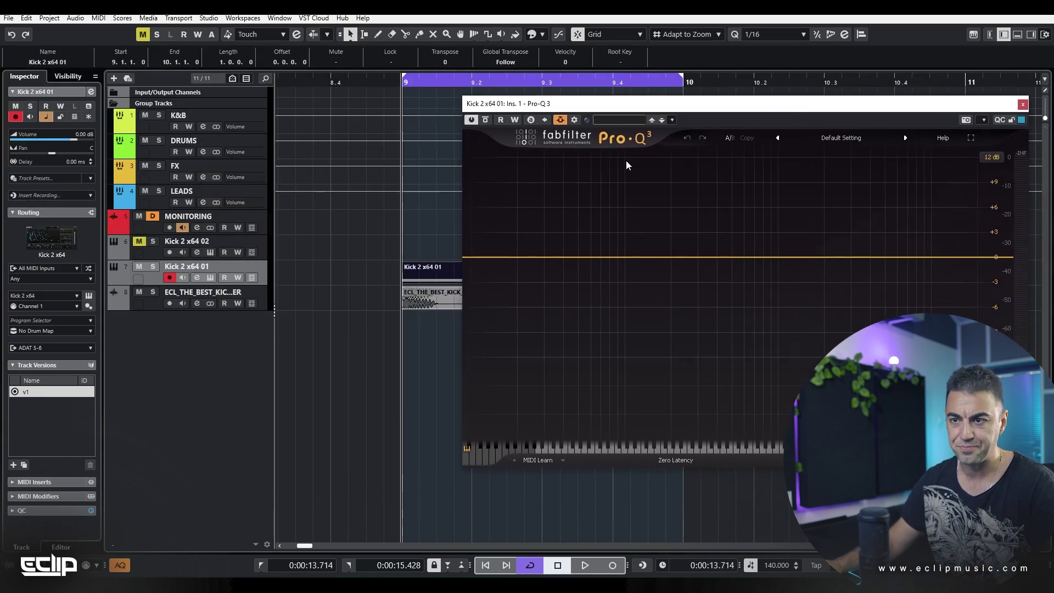
click(264, 295)
key(e)
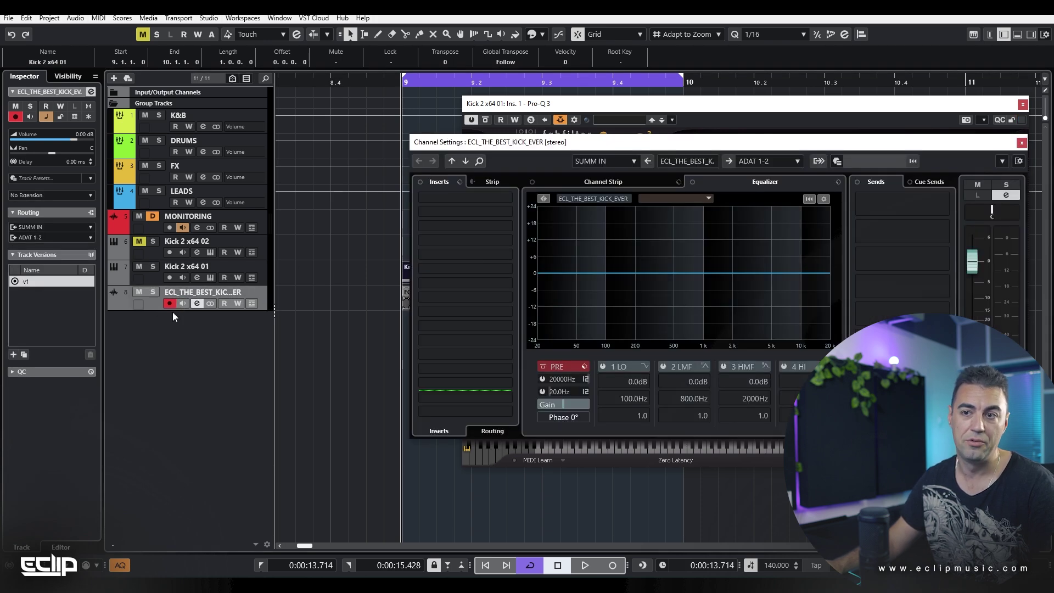
click(937, 203)
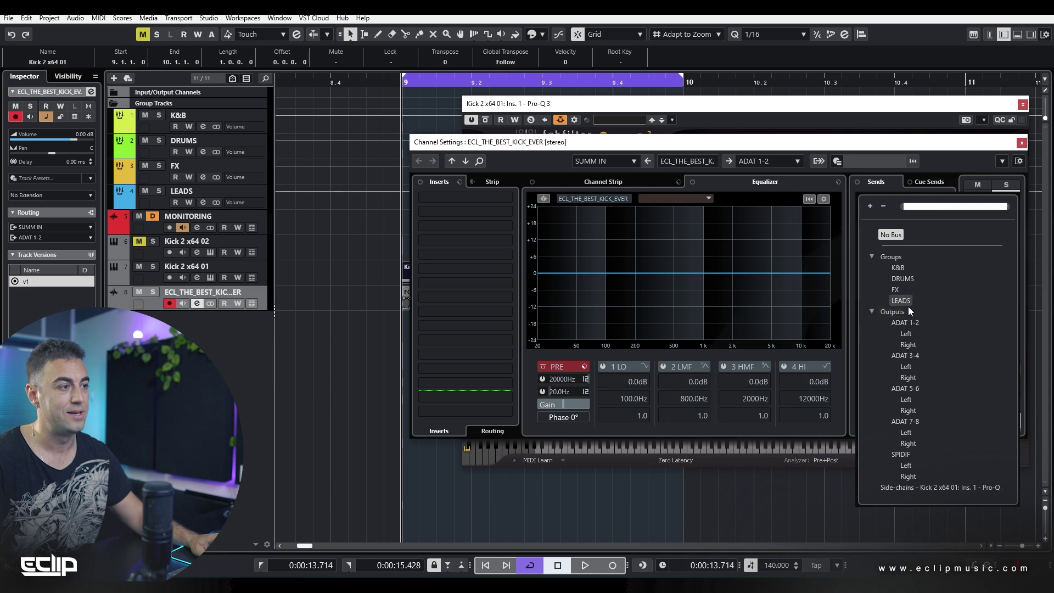
click(923, 488)
click(860, 199)
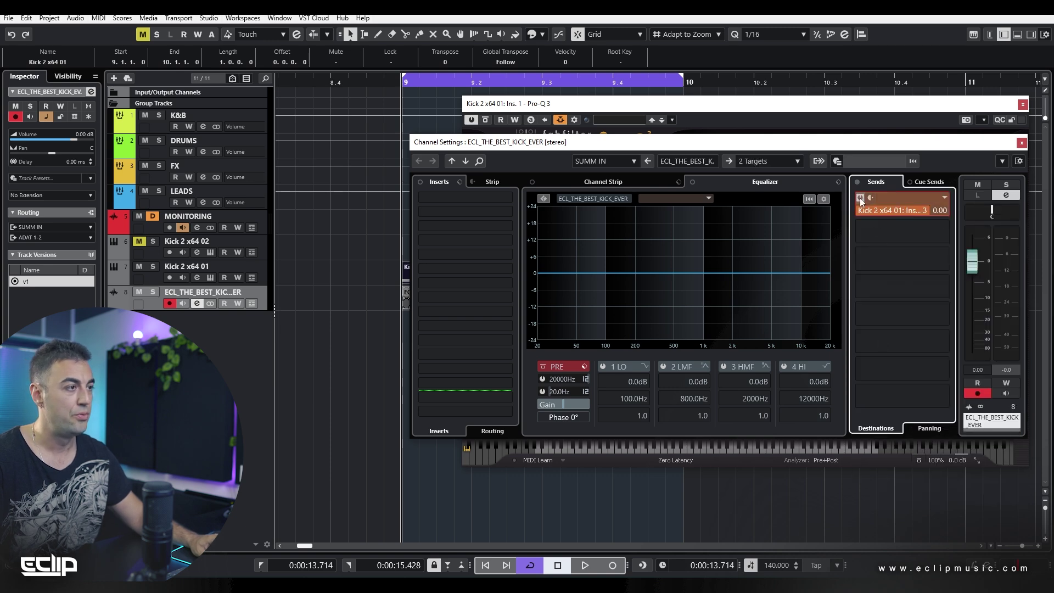
click(1022, 143)
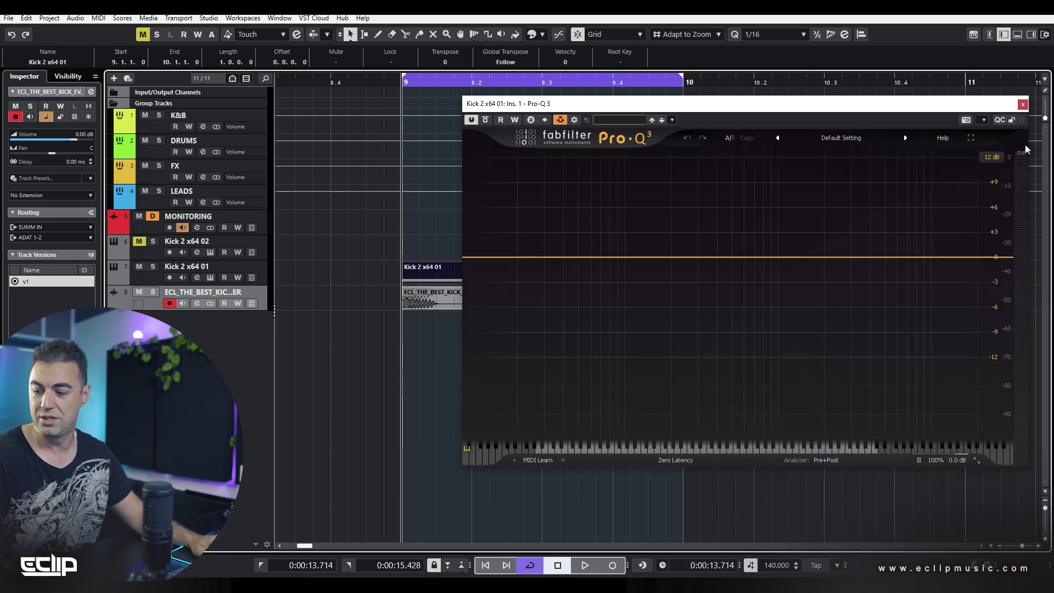
Start EQ Match in Pro-Q 3 with the external side chain as the reference spectrum
click(823, 460)
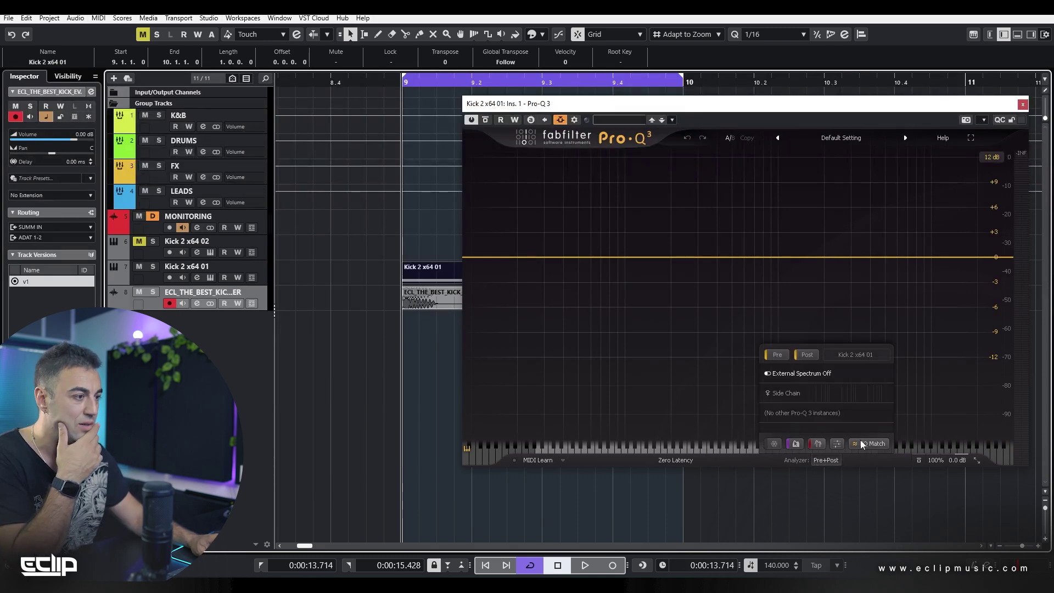
click(862, 444)
click(818, 438)
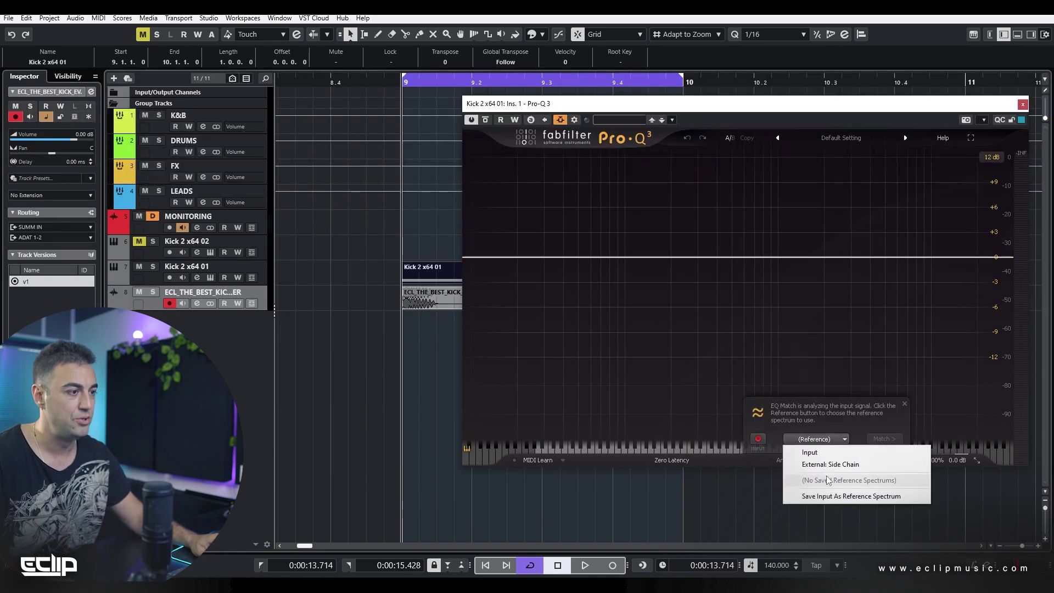
click(829, 463)
Play the loop so EQ Match analyzes both kicks, stop playback and generate the matching curve
key(space)
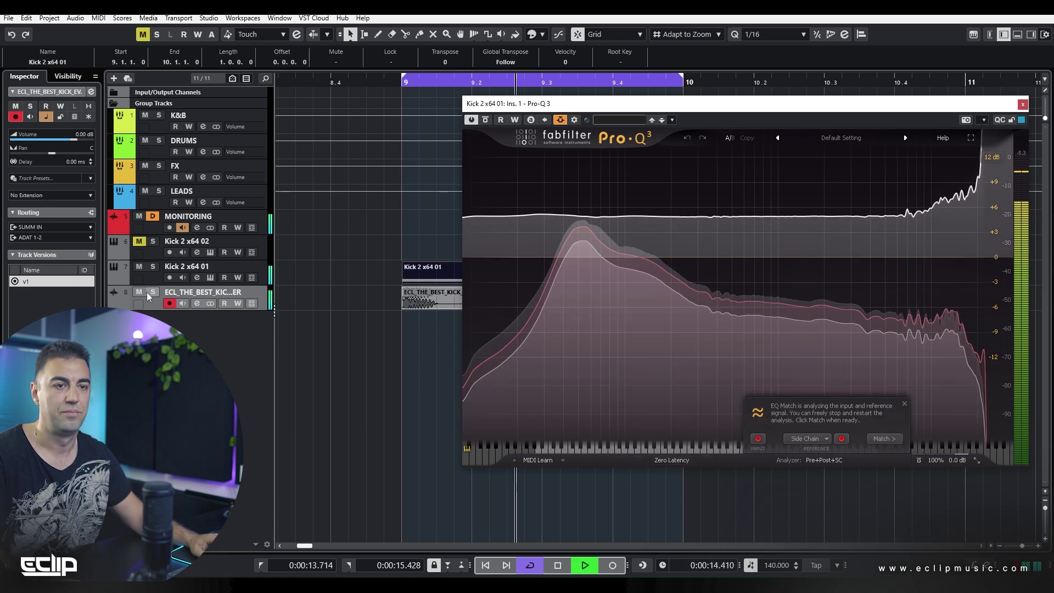
key(space)
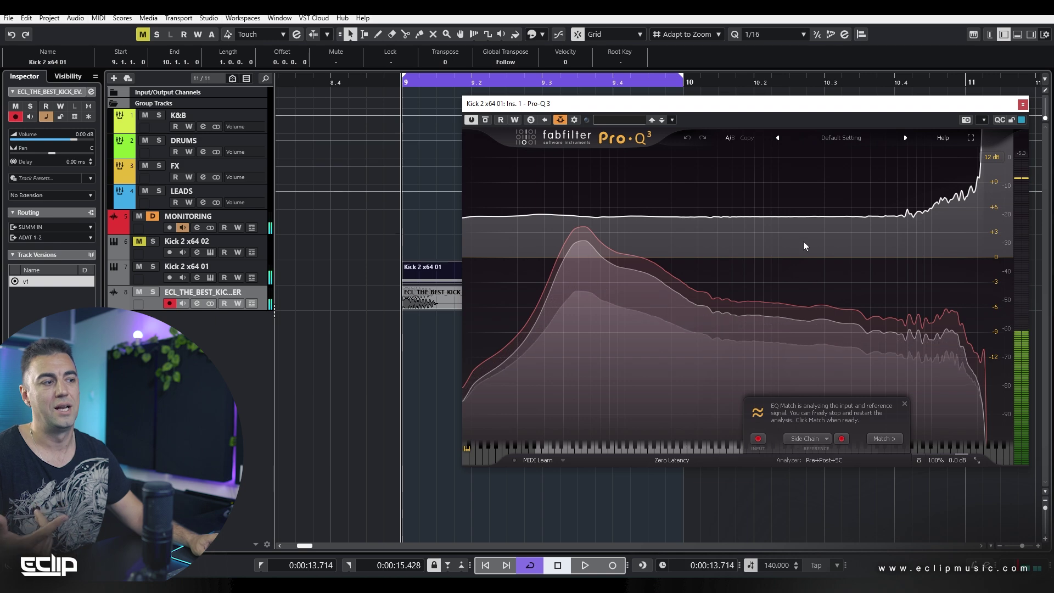
click(897, 438)
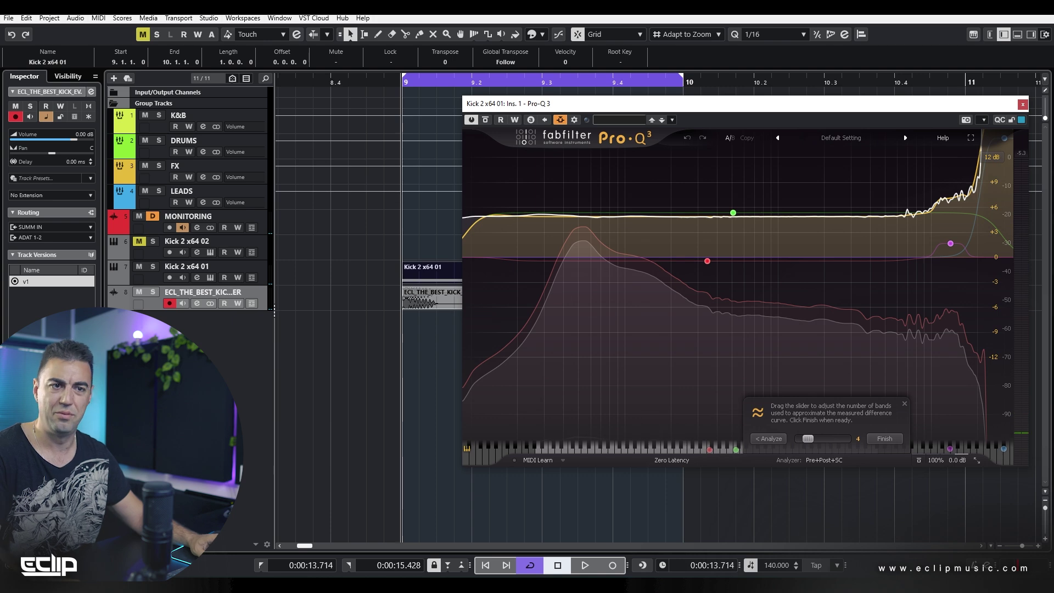
Mute the reference kick track and compare it with the matched Kick 2 x64 01 by swapping their mutes during playback
click(139, 292)
key(space)
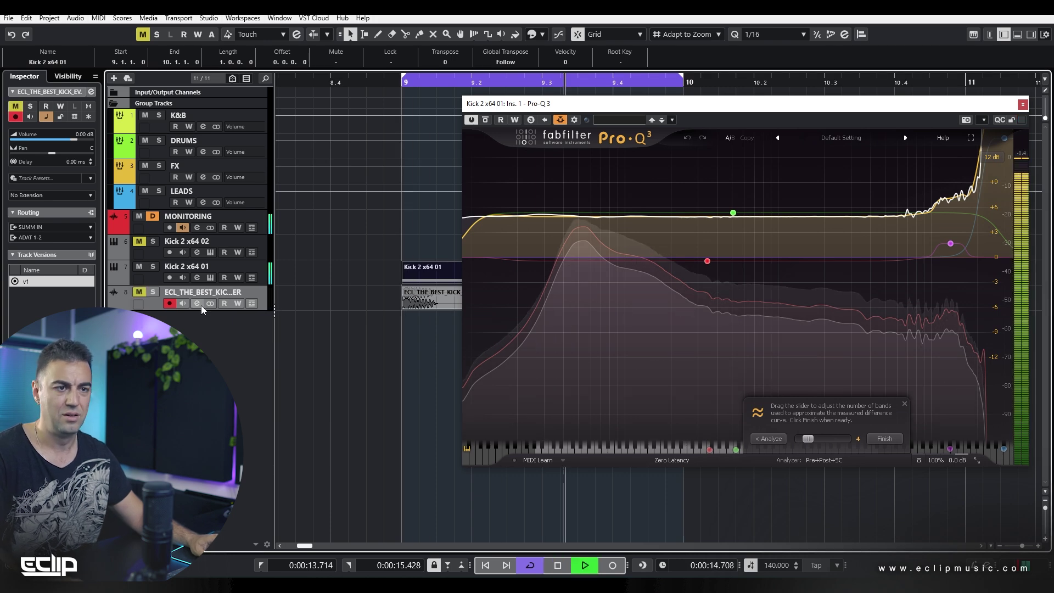
shift+click(259, 269)
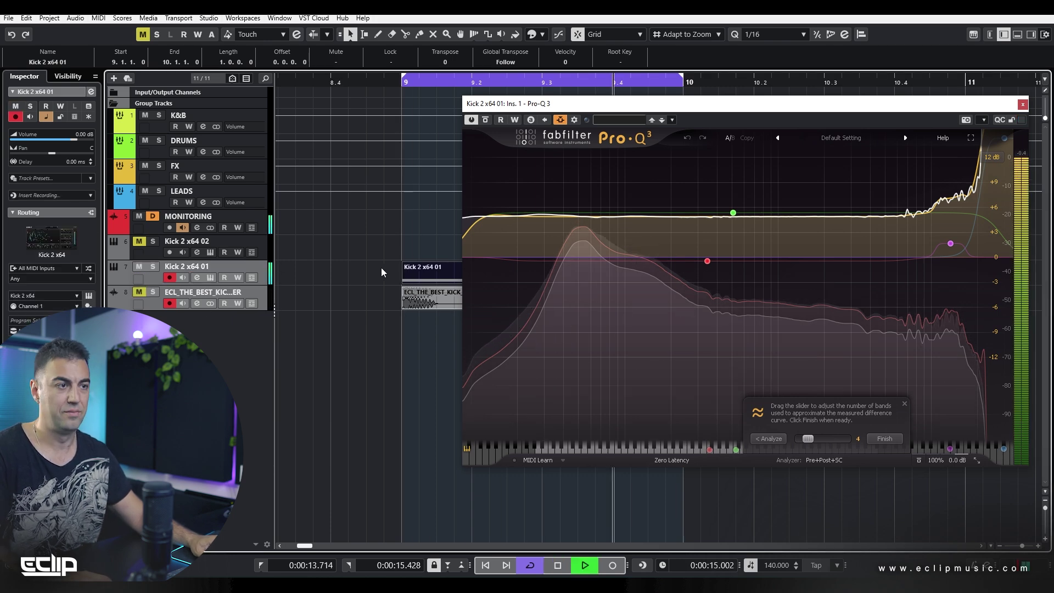
key(m)
key(space)
Duplicate the ECL_THE_BEST_KICK_EVER clip to fill bar 9 with four hits, and move the Pro-Q 3 window clear of the clips
scroll(353, 265, down, 2)
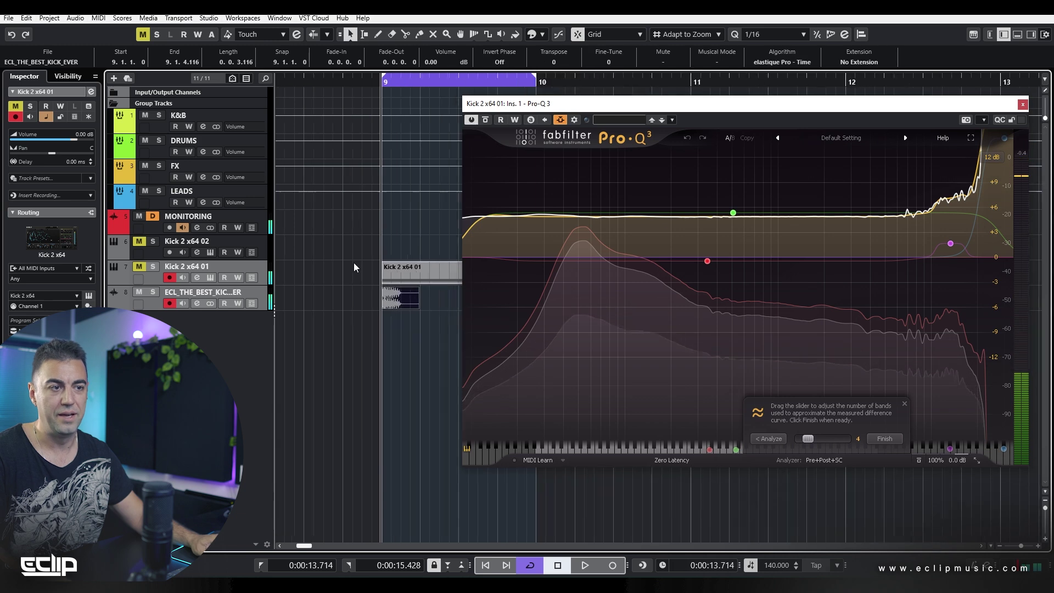
click(395, 303)
key(ctrl+d)
drag(498, 103, 632, 107)
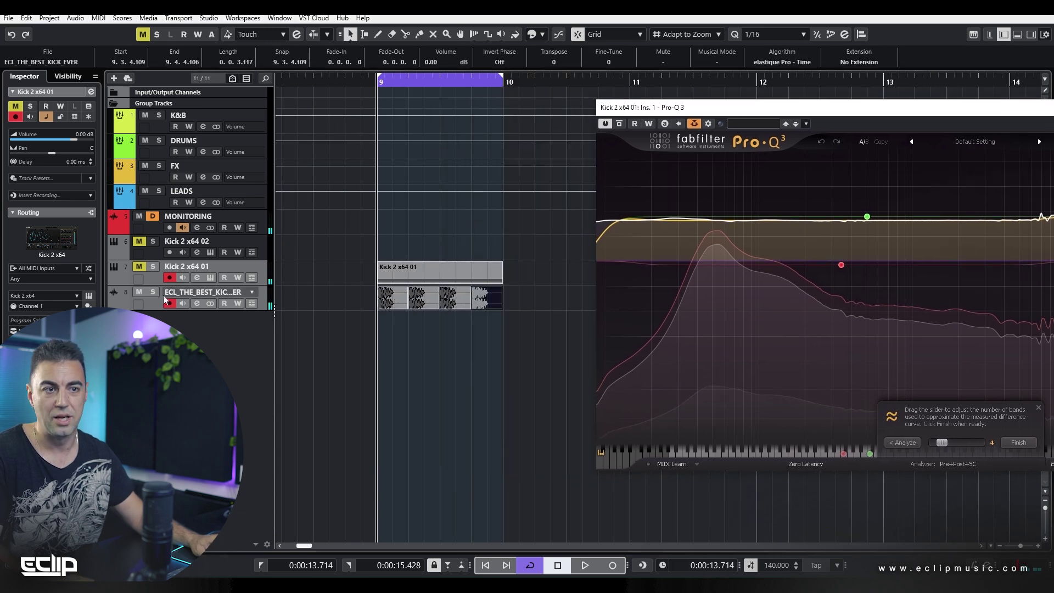
Play the loop and alternate the mutes of Kick 2 x64 01 and the reference track to compare the kicks, then stop
key(space)
drag(357, 300, 539, 316)
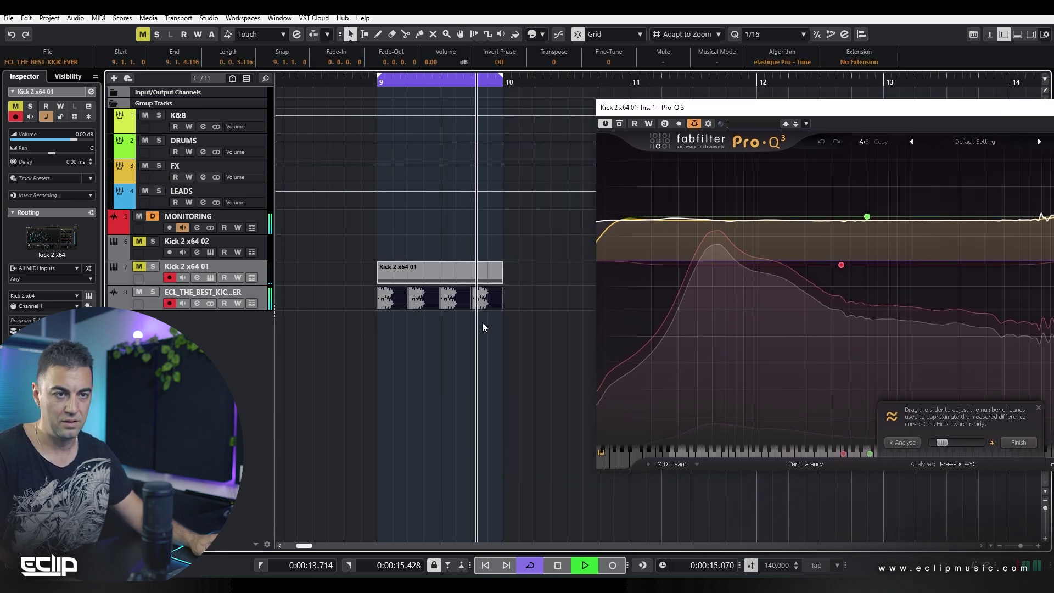
key(m)
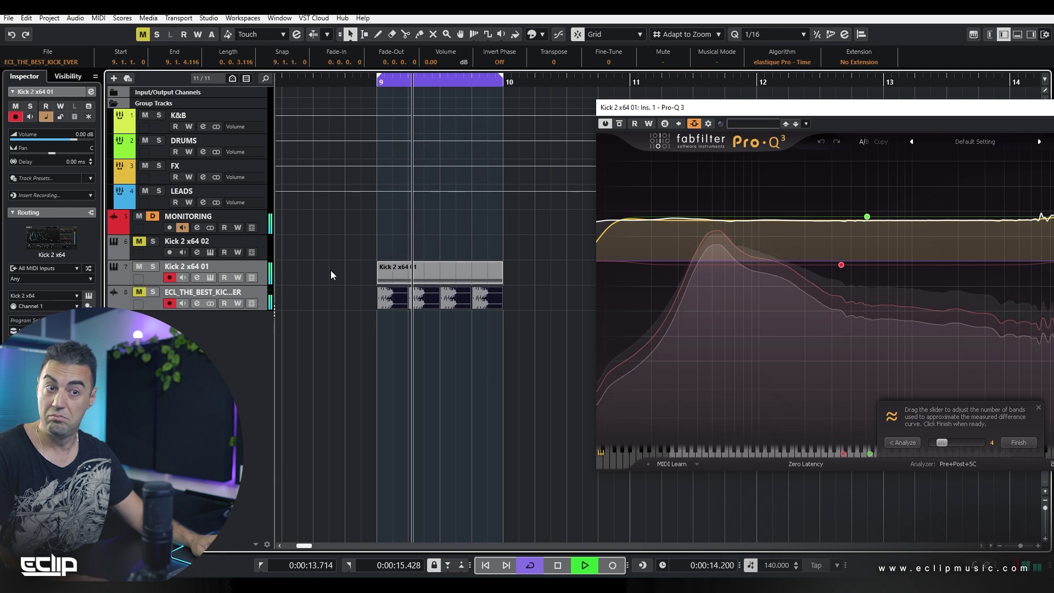
key(m)
key(m)
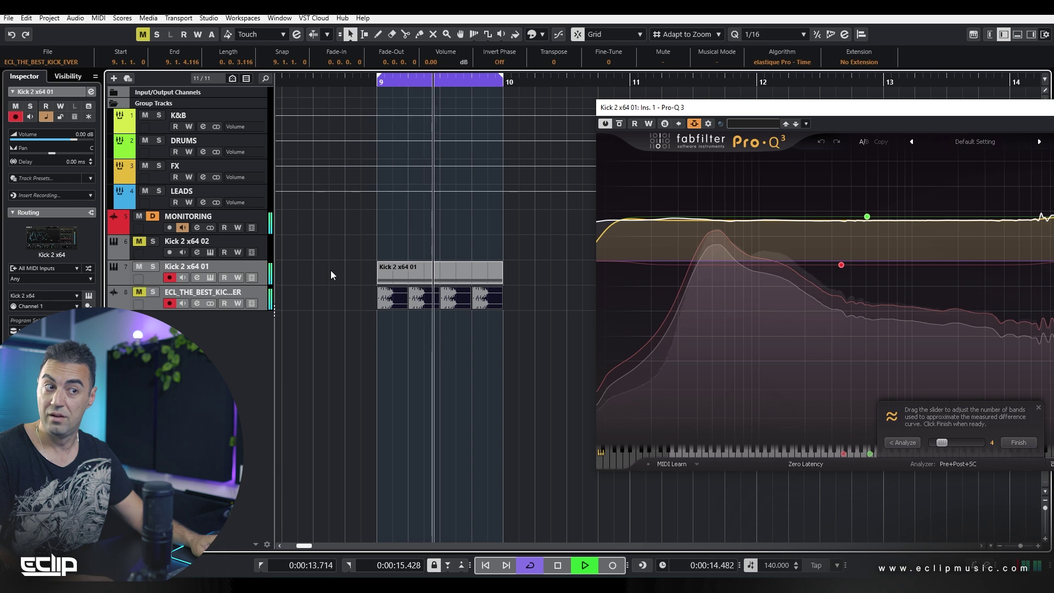
key(space)
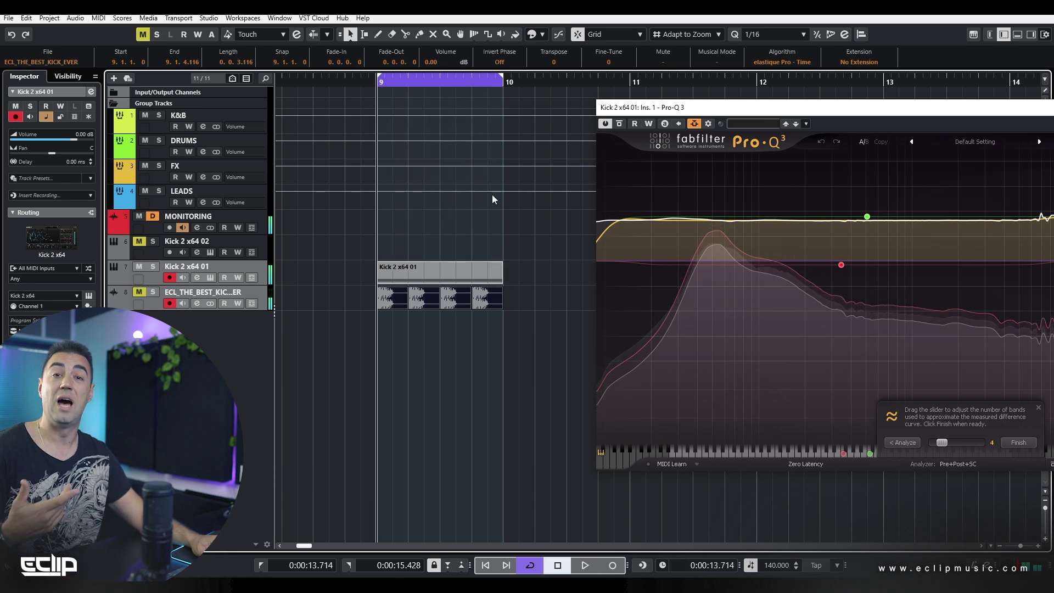
Raise the EQ Match band count to 9, finish the match and audition the equalized kick
drag(740, 113, 516, 151)
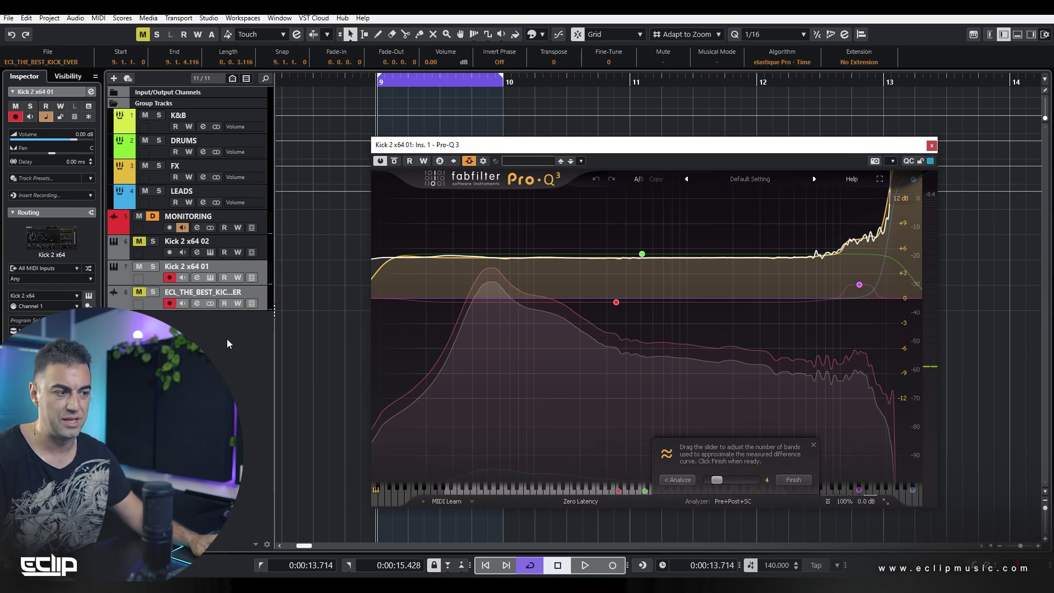
mouse_move(717, 486)
mouse_down()
mouse_move(746, 482)
mouse_move(731, 480)
mouse_up()
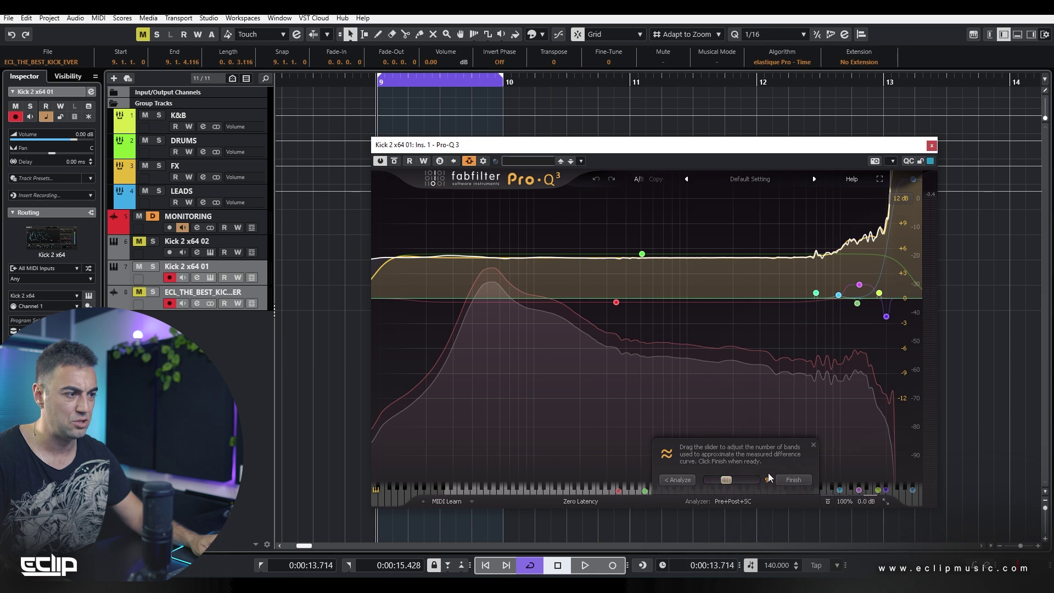
click(790, 480)
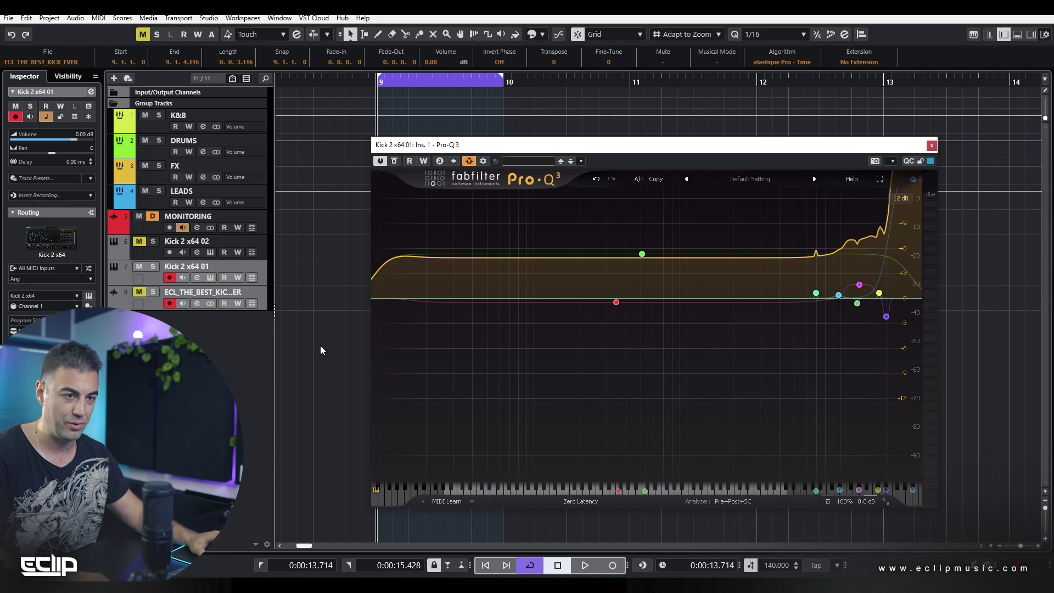
key(space)
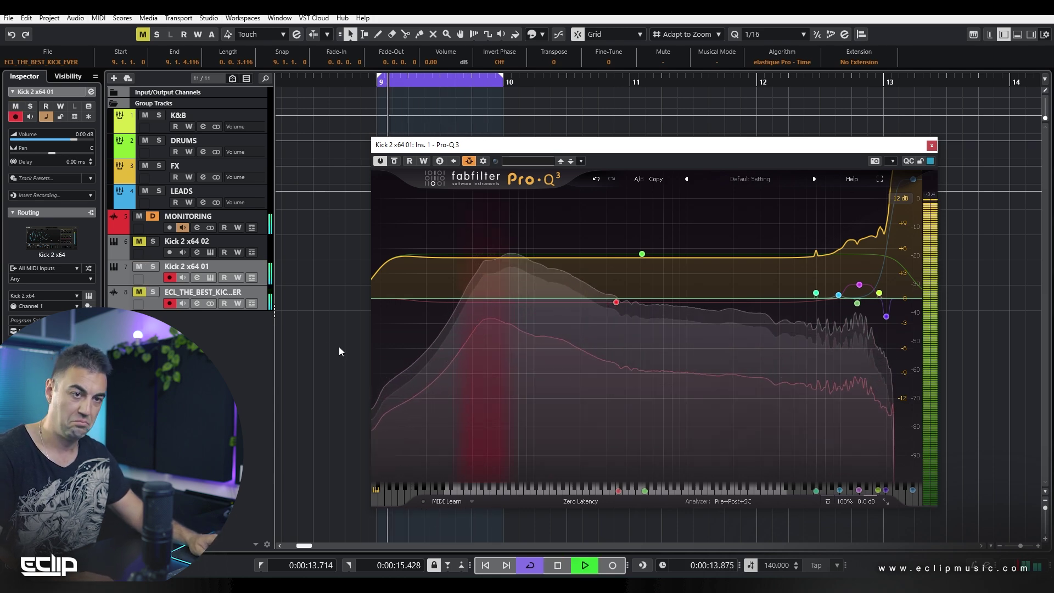
key(space)
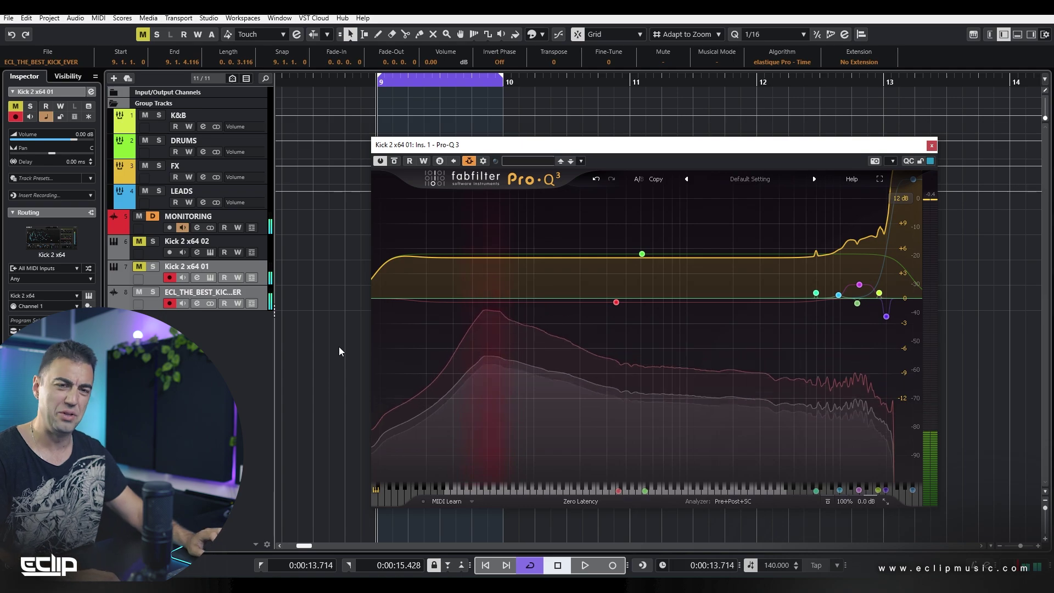